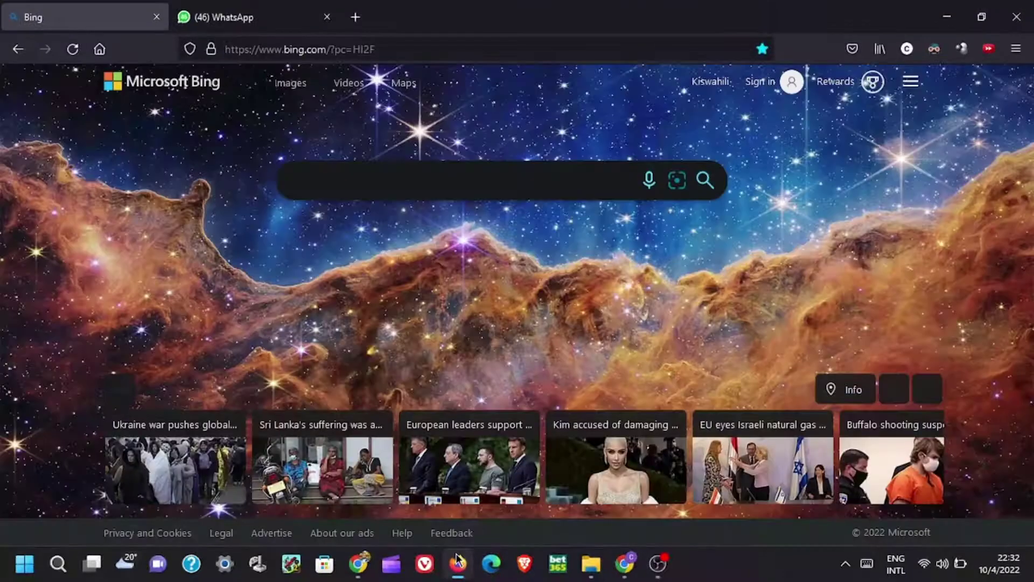
Step: Switch Firefox from Bing to the WhatsApp Web tab showing the FIXED MATCHES KE group
click(251, 16)
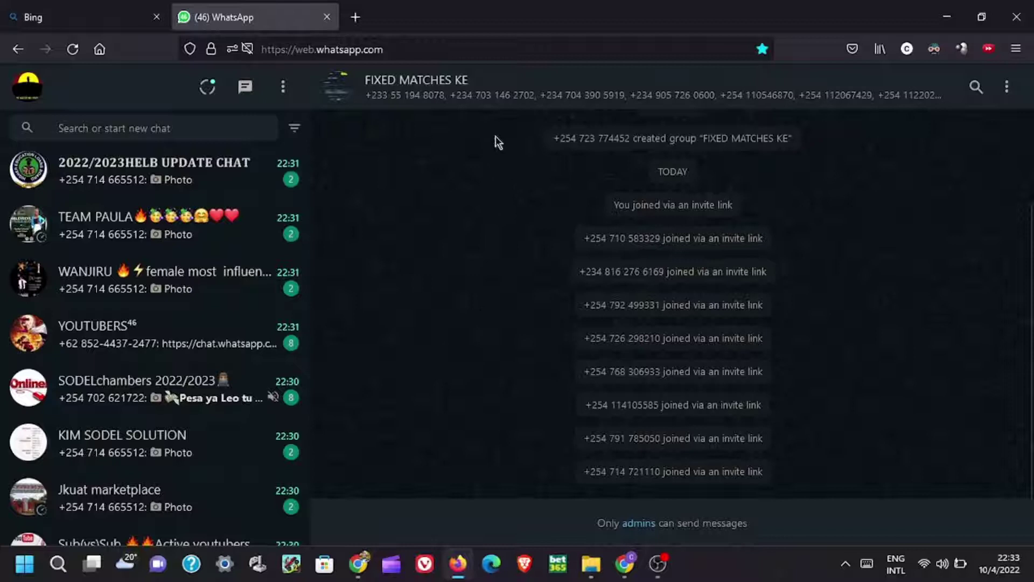
Step: Inspect the group header and copy the outer HTML of the member phone-number span
right_click(474, 97)
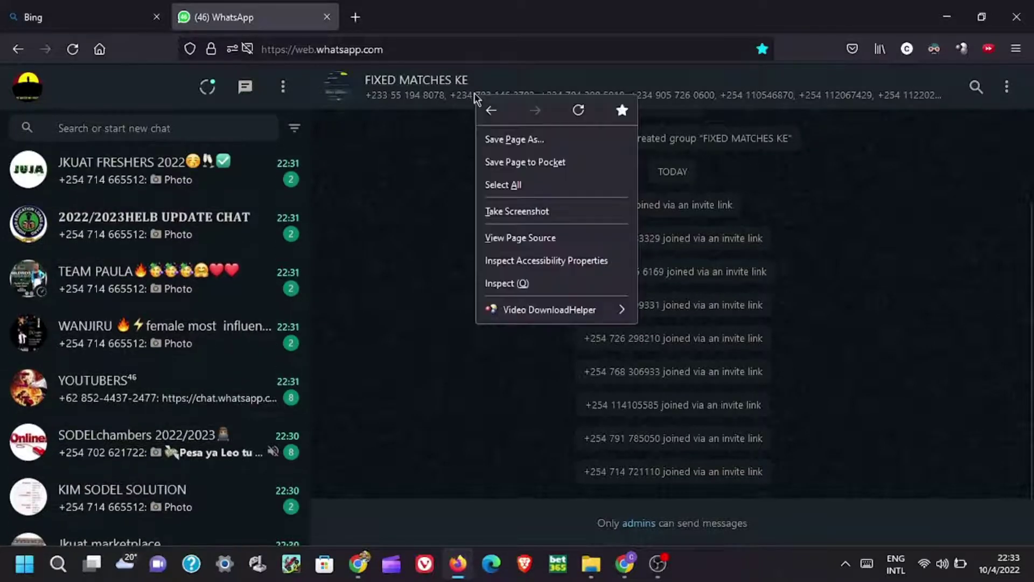
click(531, 282)
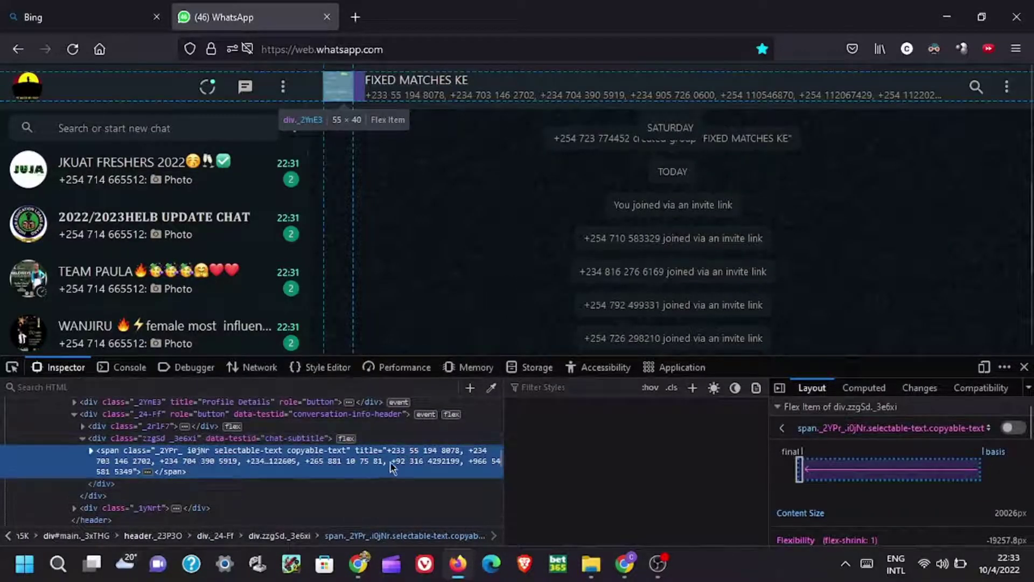
right_click(295, 465)
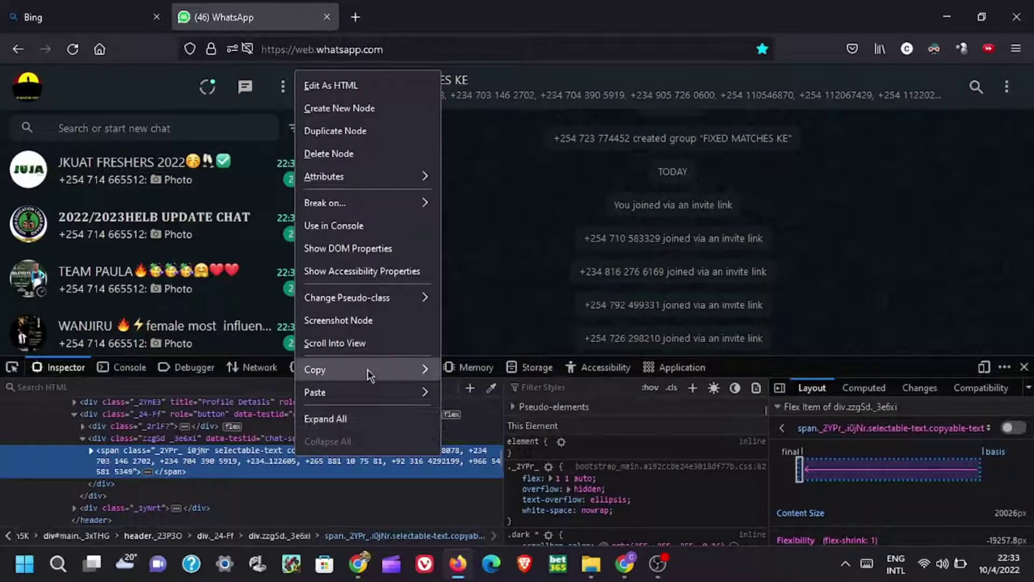
mouse_move(368, 375)
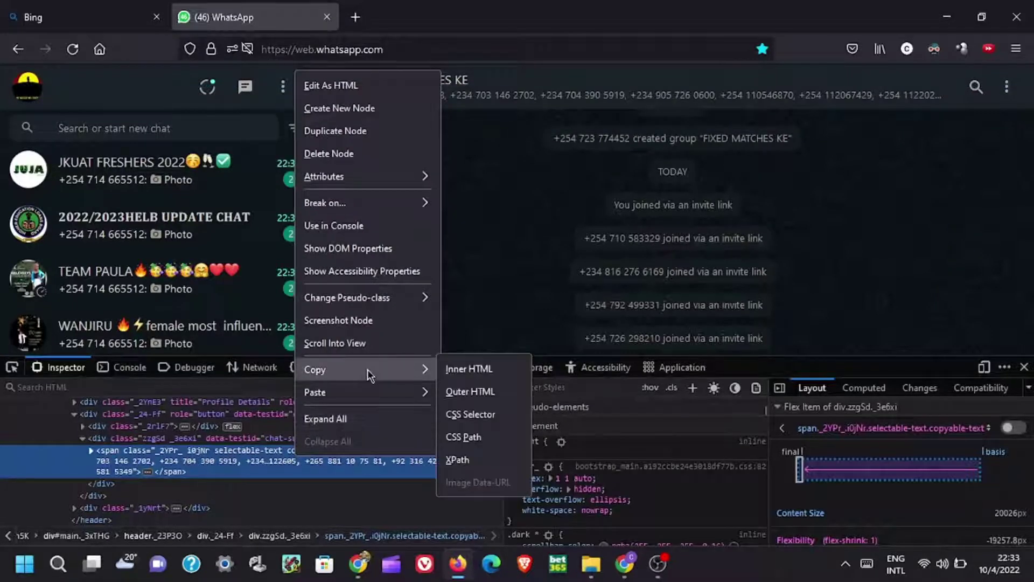
click(466, 392)
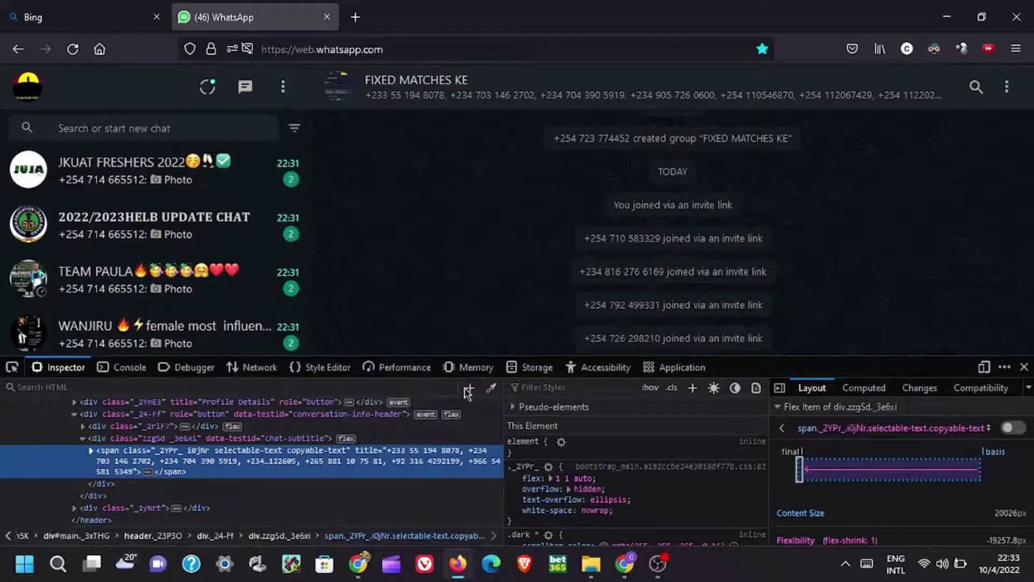
Step: Minimize Firefox and refresh the Windows desktop
click(950, 8)
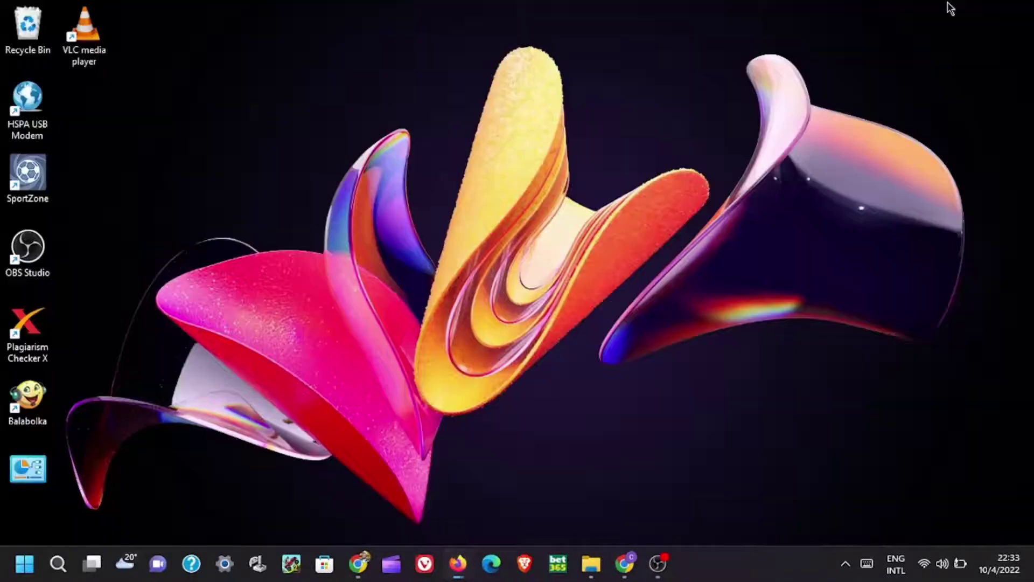
right_click(214, 87)
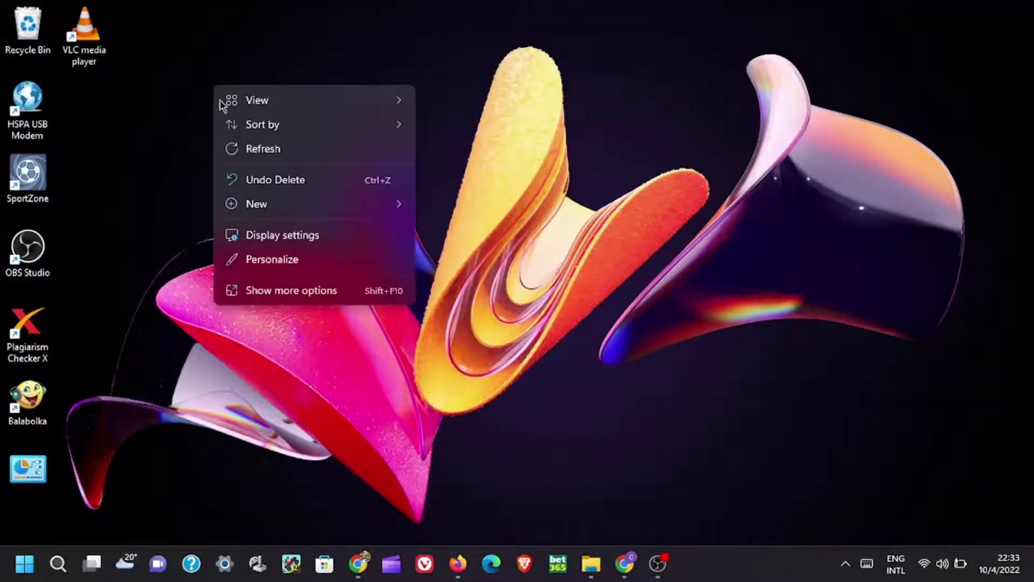
click(254, 147)
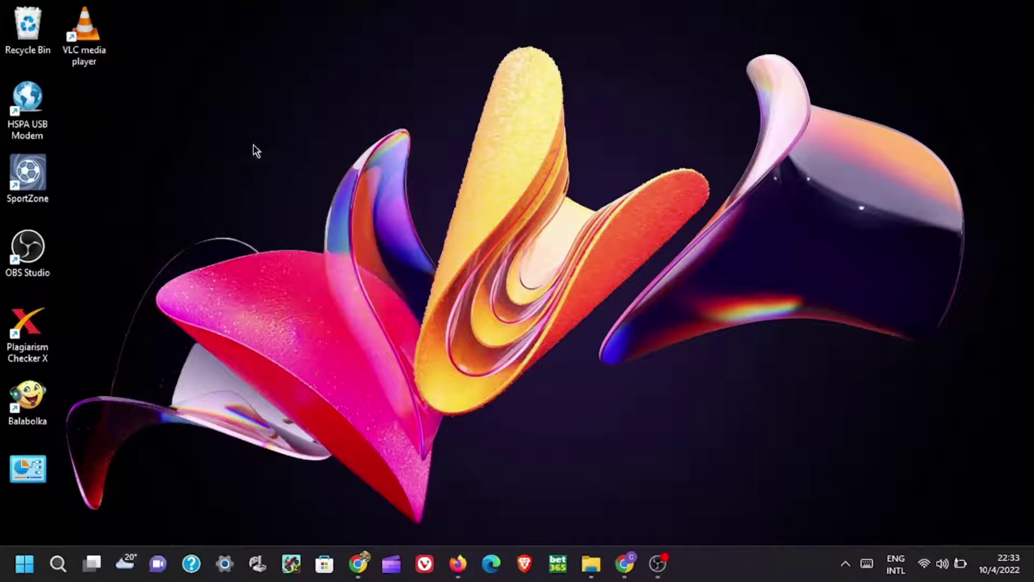
Step: Create a new Excel worksheet on the desktop named TEST.xlsx
right_click(129, 137)
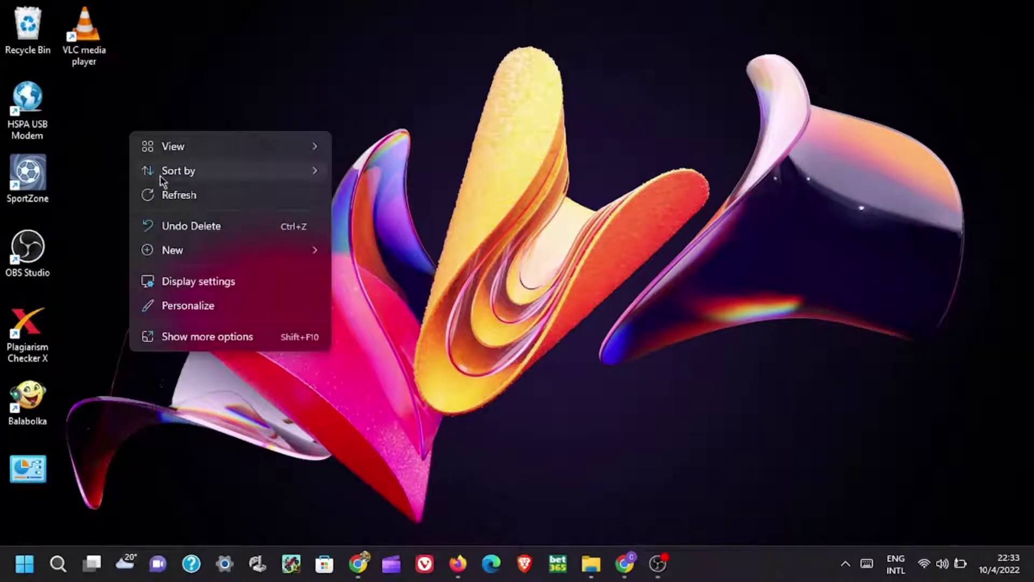
mouse_move(182, 250)
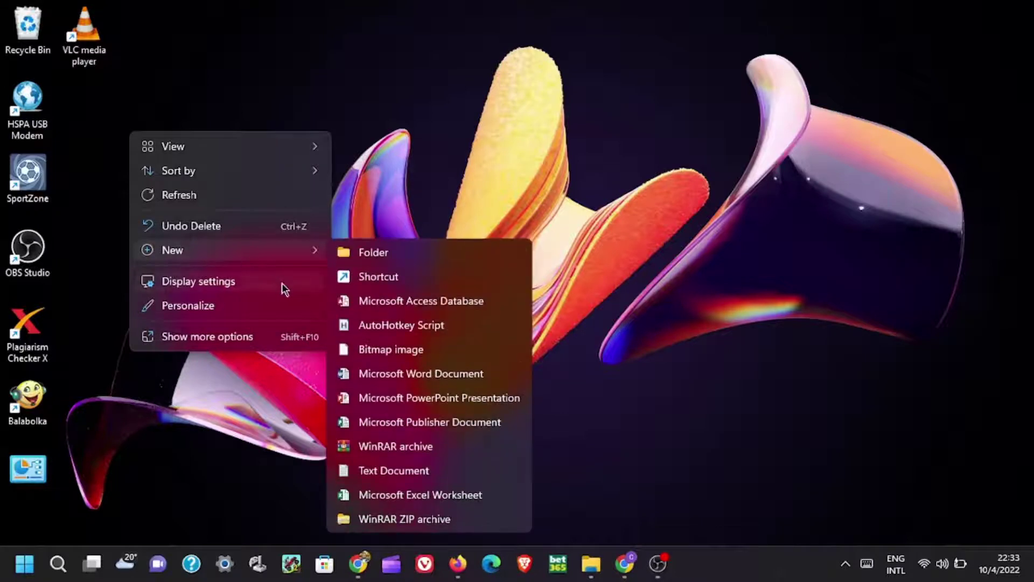
click(395, 494)
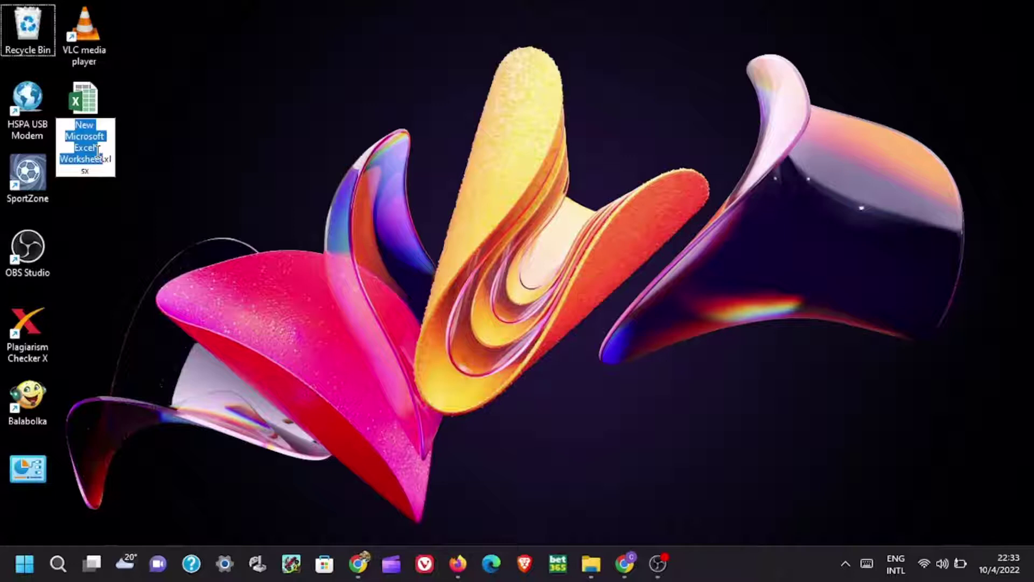
text(T)
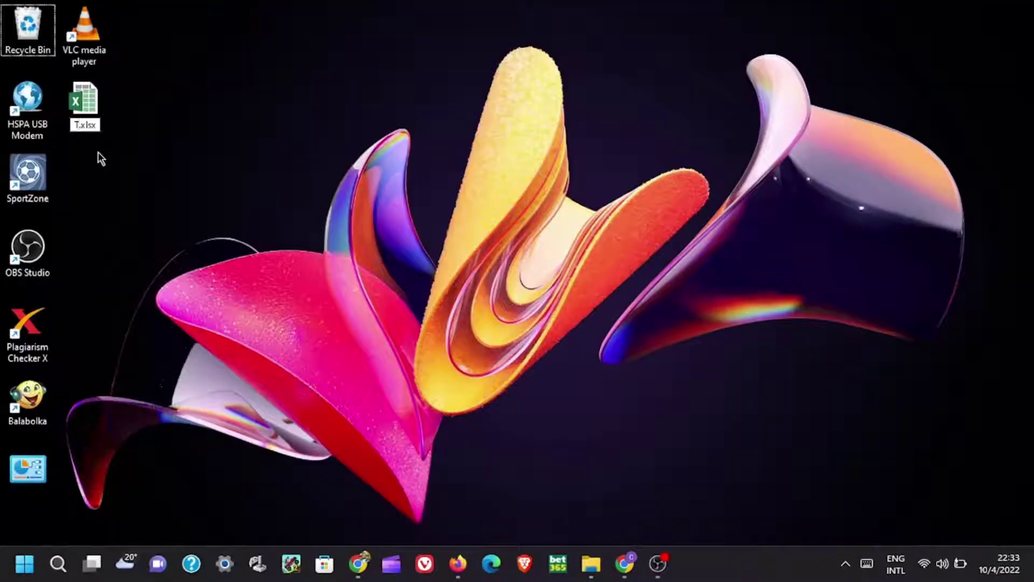
text(EST)
key(Return)
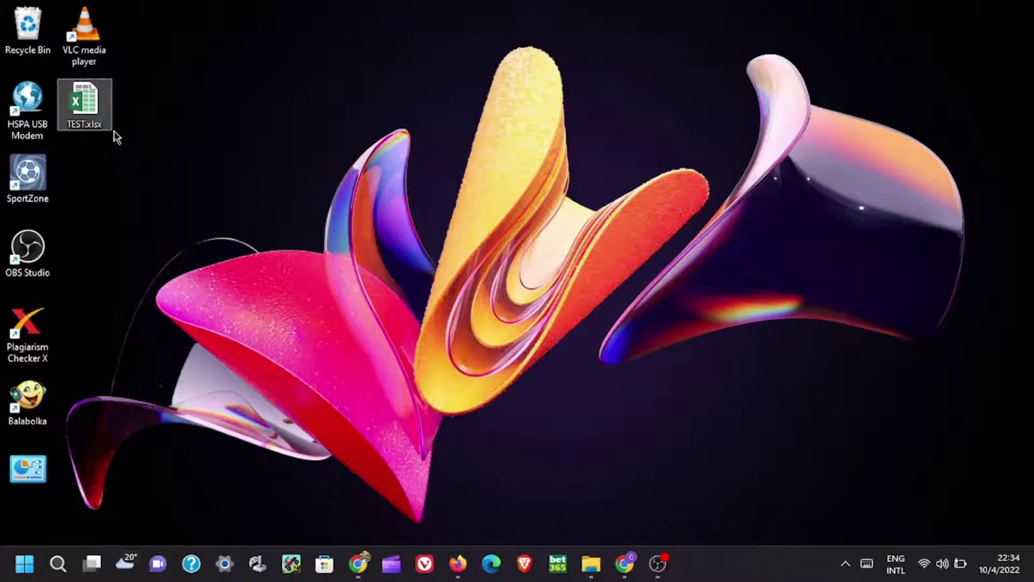
Step: Open TEST.xlsx and paste the copied markup into A1 with Keep Text Only
click(87, 105)
double_click(87, 105)
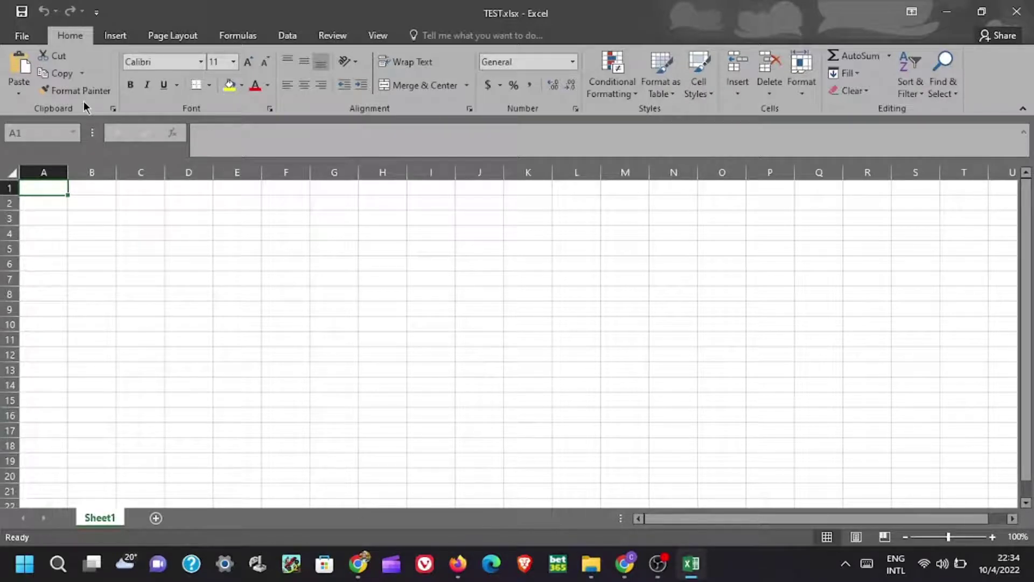
right_click(42, 189)
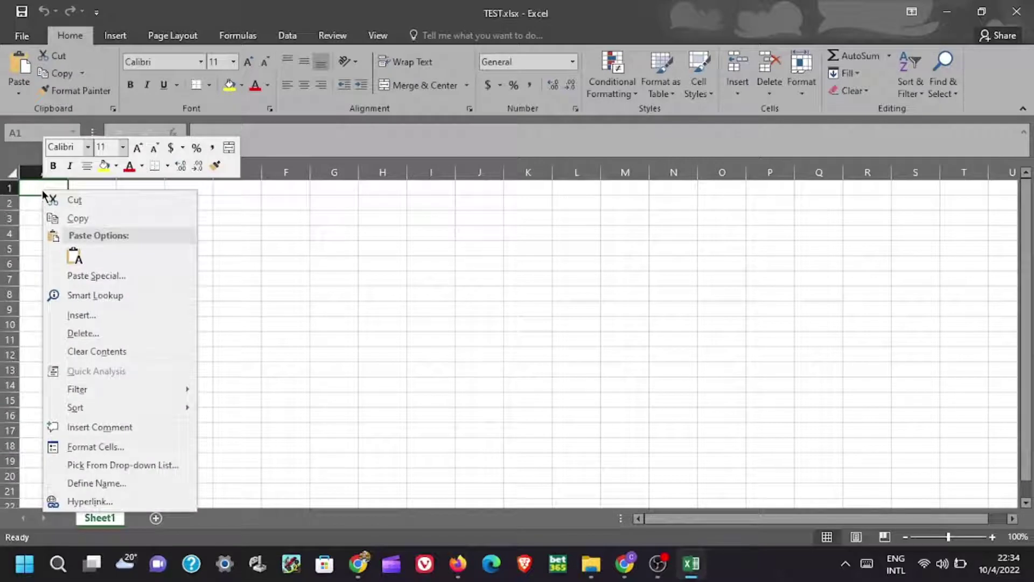
click(74, 257)
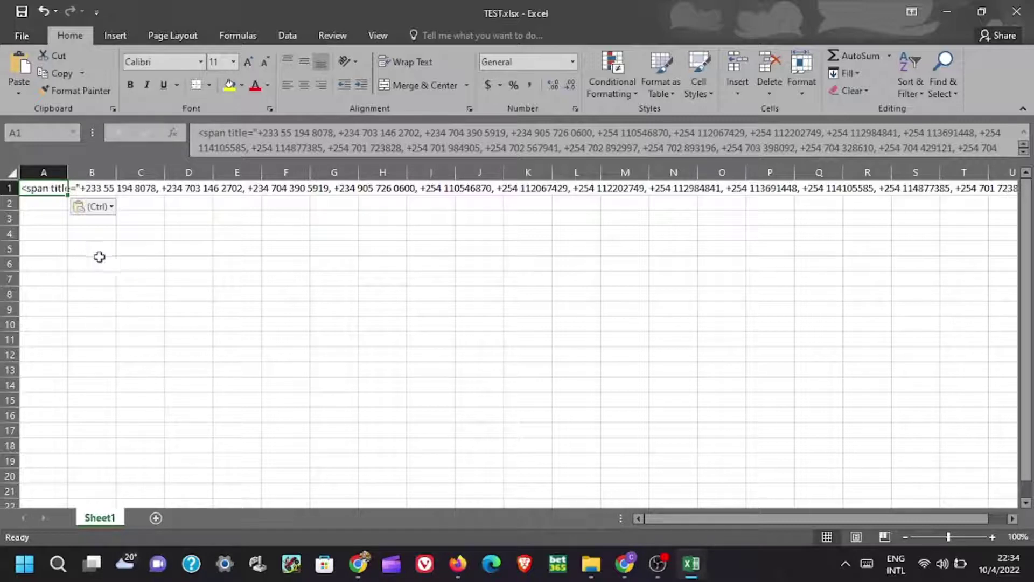
Step: Split the A1 text into columns using Text to Columns, delimited by comma
click(290, 36)
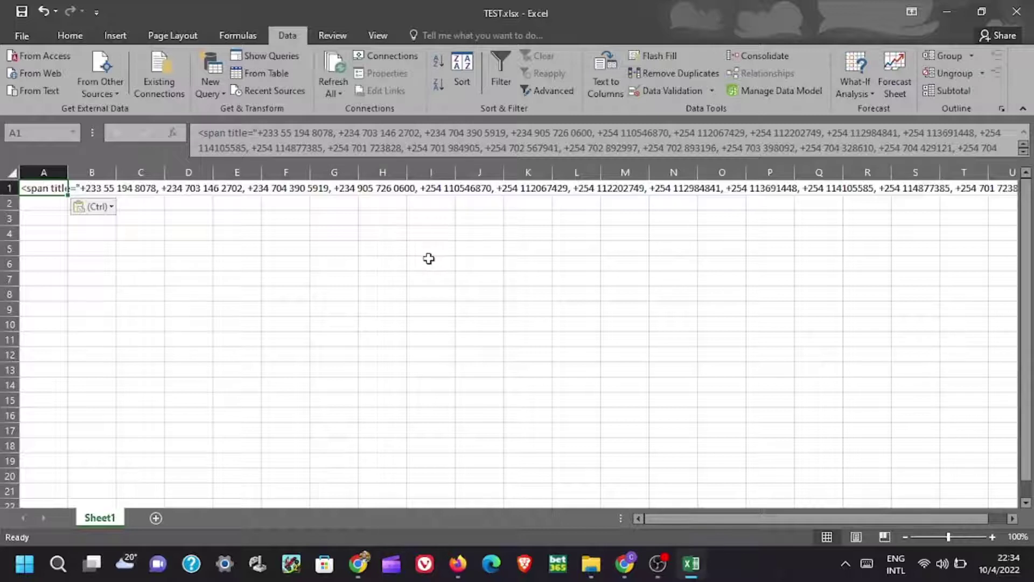
click(607, 68)
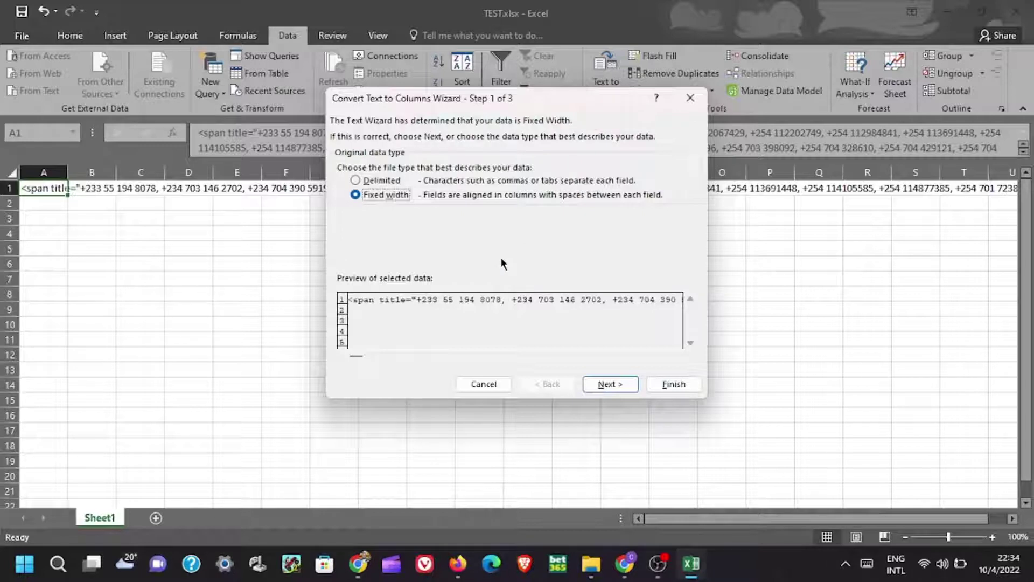
click(355, 181)
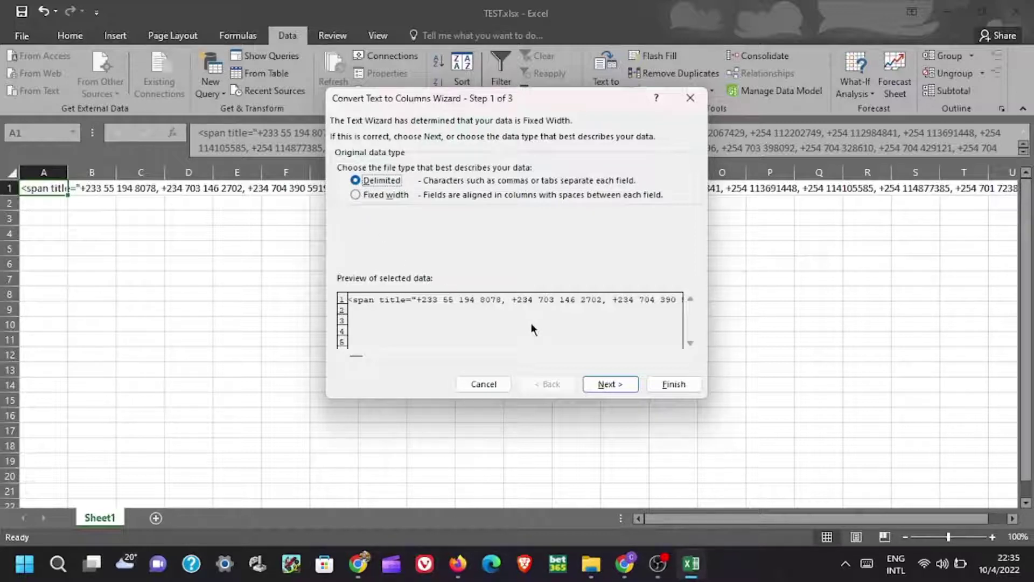
click(611, 384)
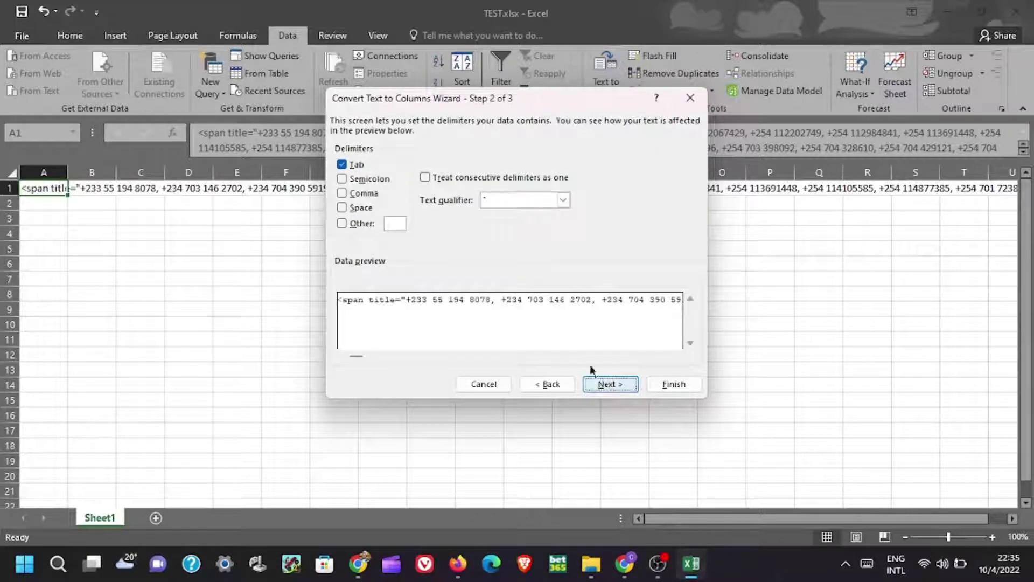
click(394, 225)
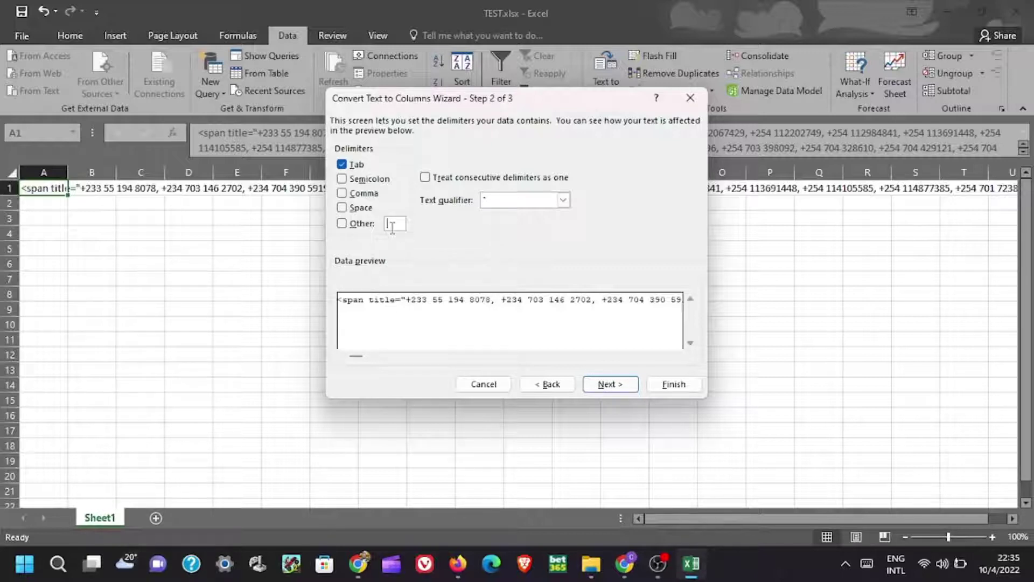
text(,)
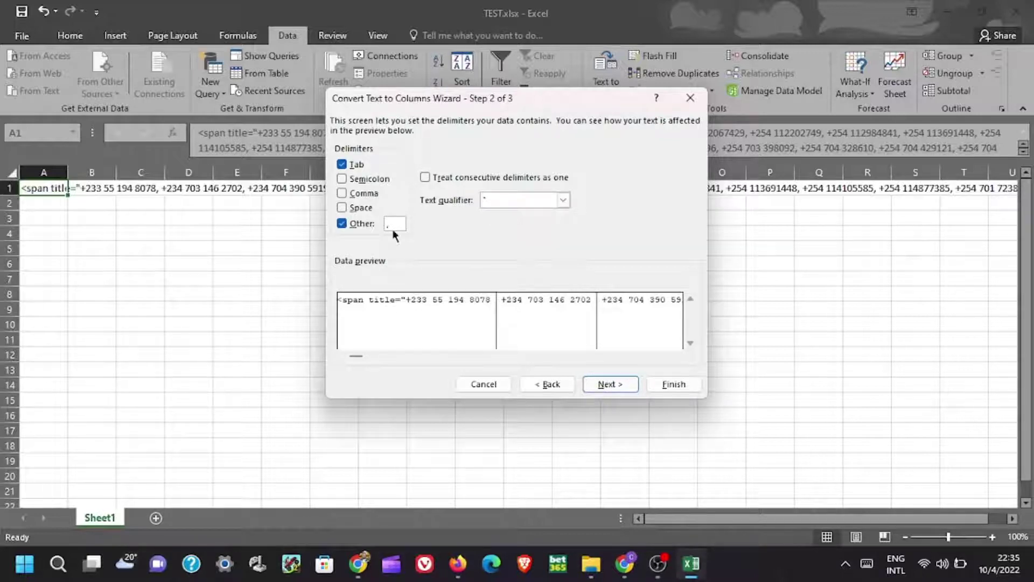
click(610, 383)
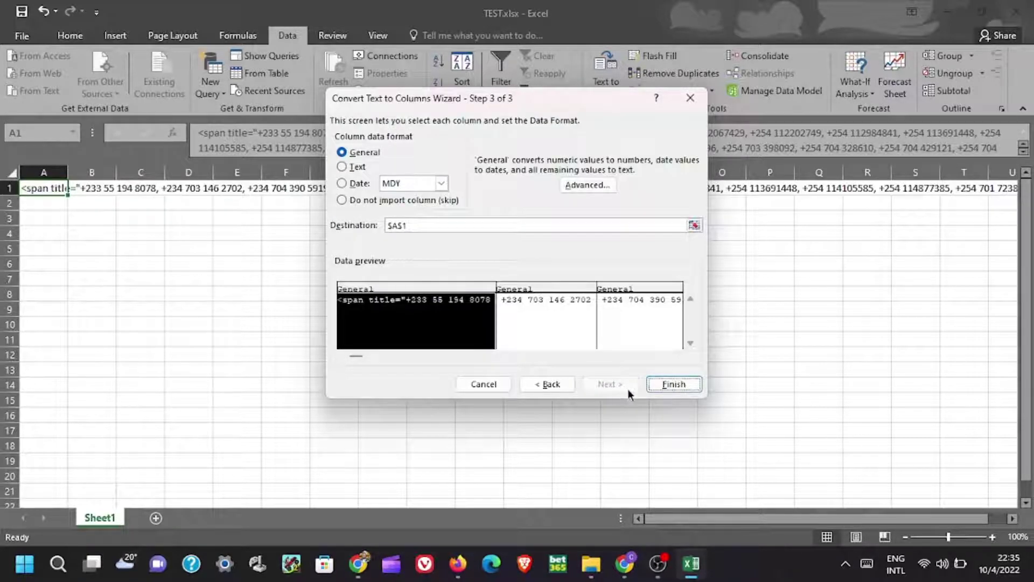
click(659, 383)
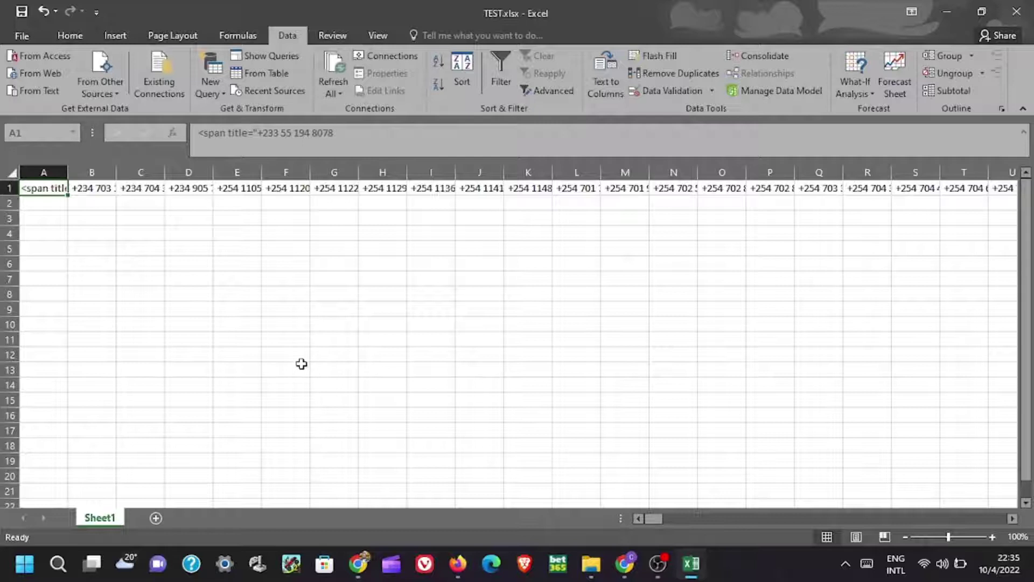
Step: Copy row 1 and Paste Special it transposed down column A from A3
click(8, 188)
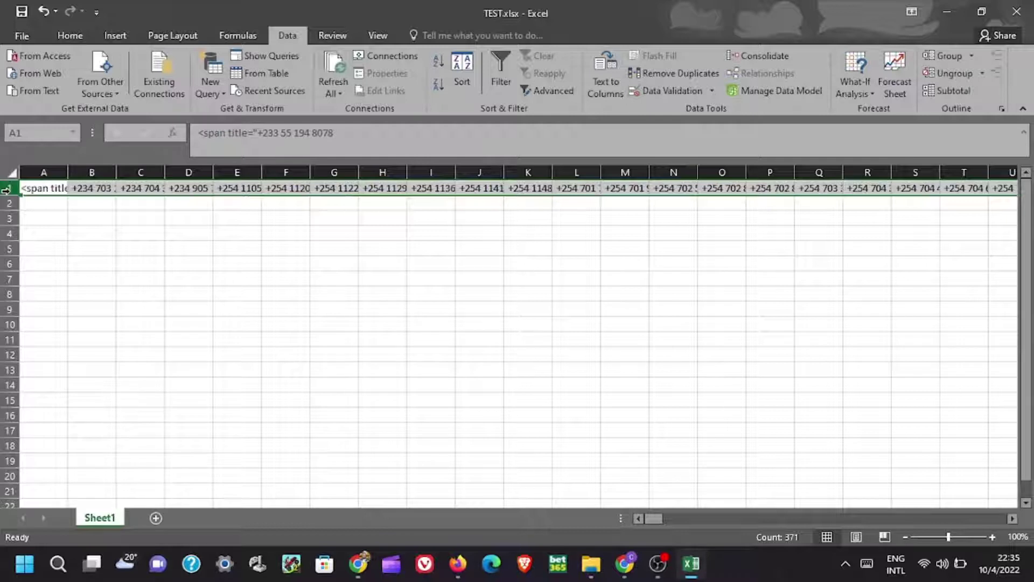
key(ctrl+c)
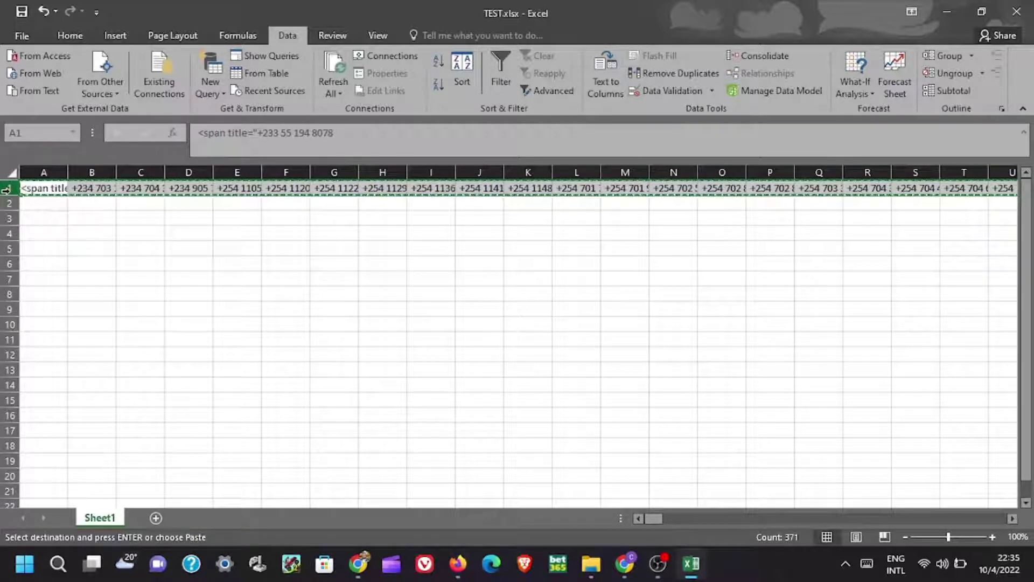
click(35, 219)
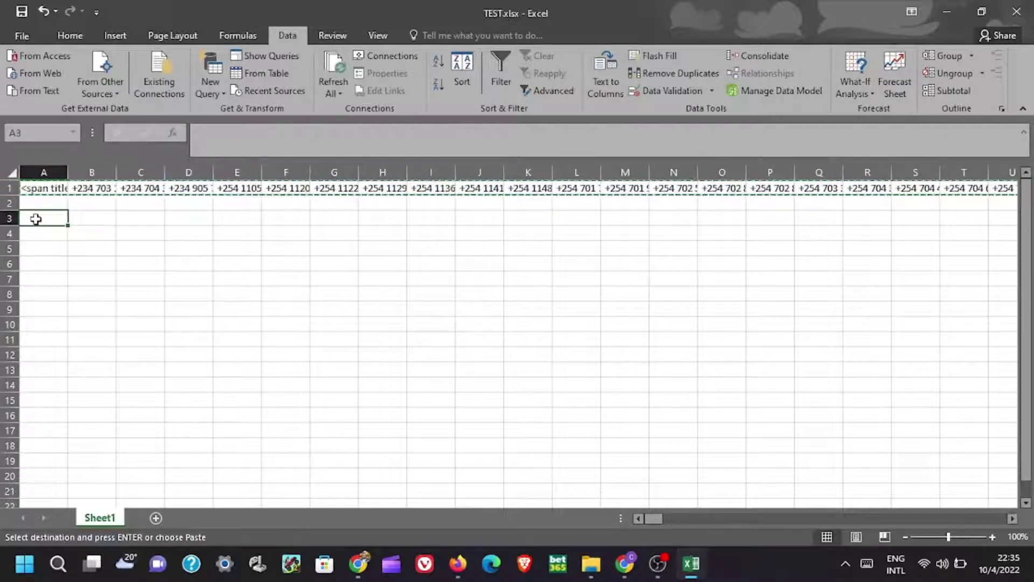
right_click(36, 219)
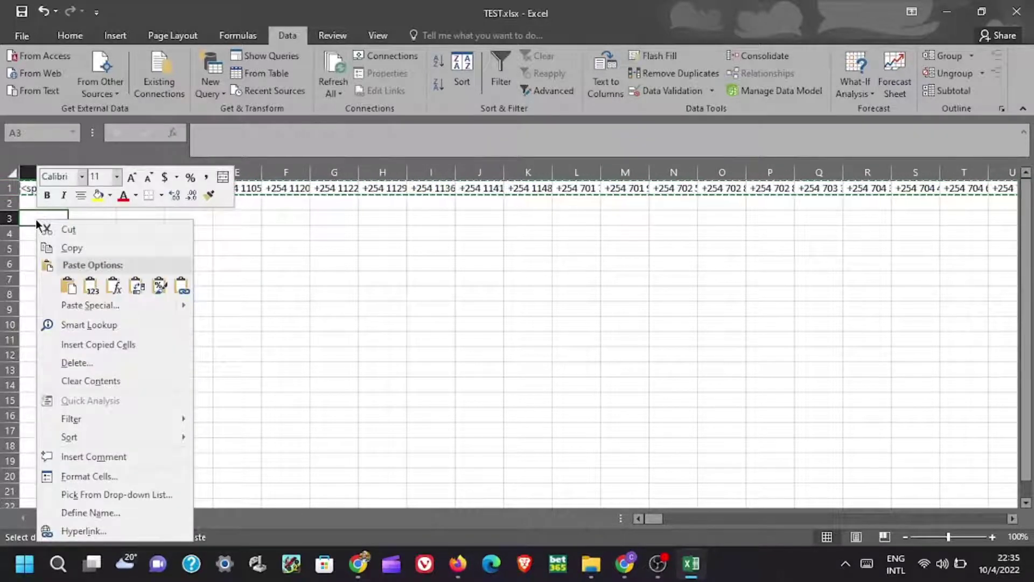
mouse_move(87, 307)
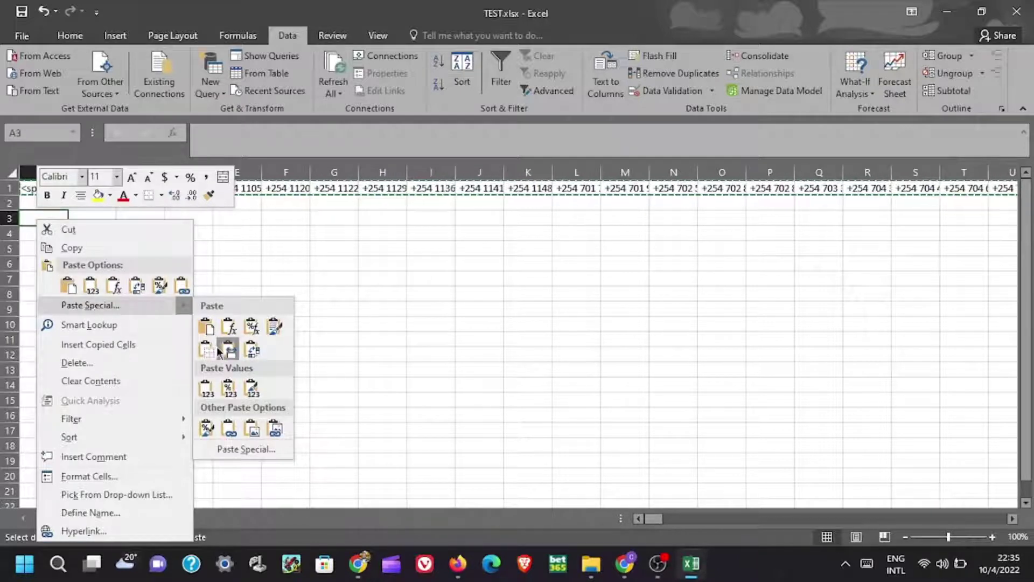
click(241, 450)
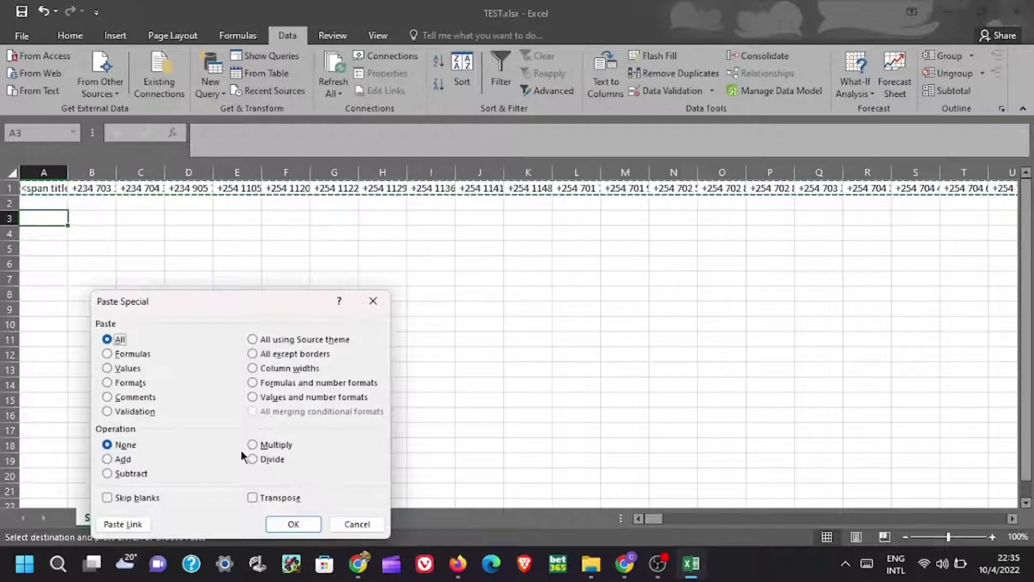
click(252, 498)
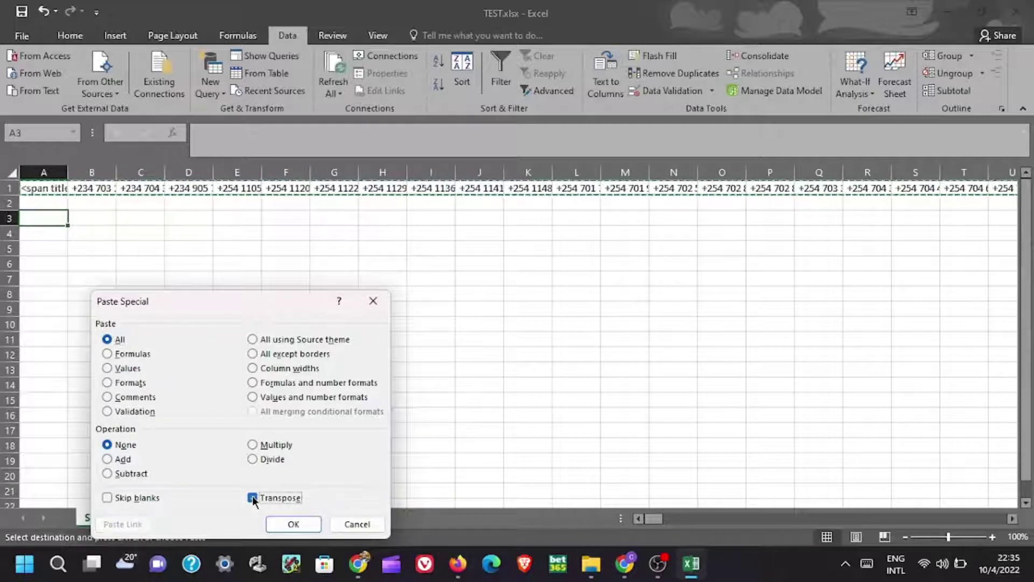
click(291, 524)
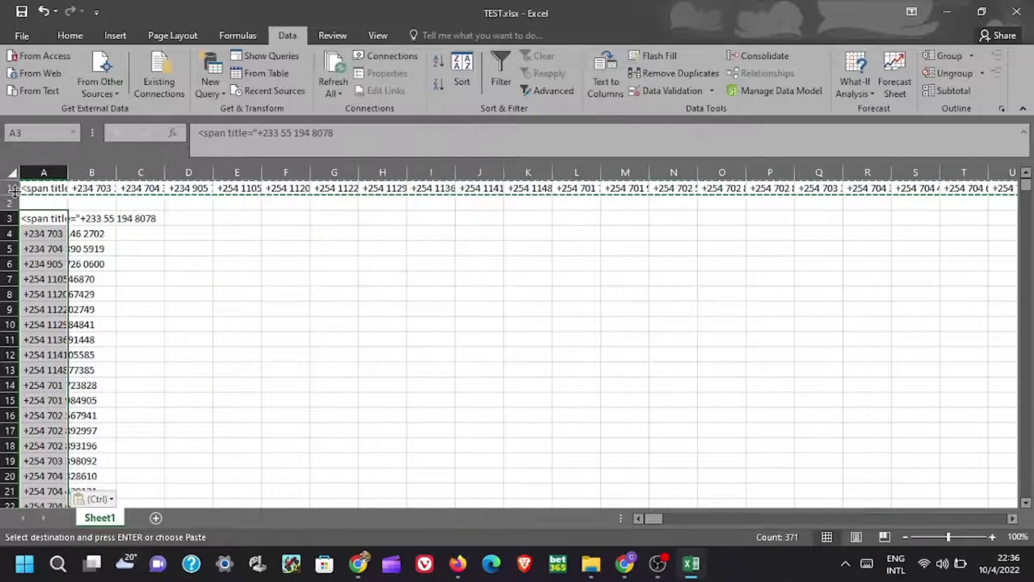
Step: Delete the original row 1 and clear the leftover span text in A2
click(44, 188)
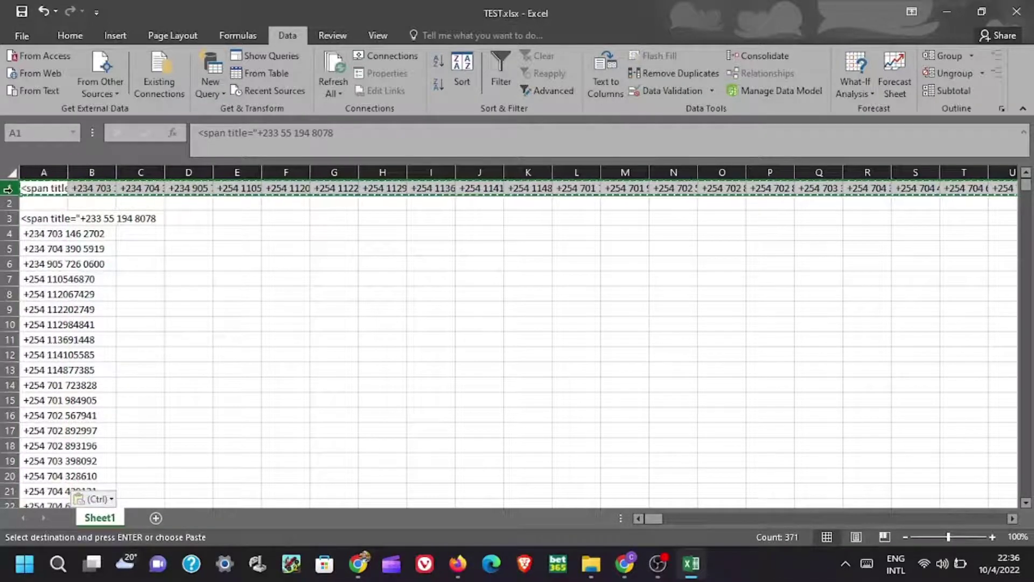
right_click(16, 191)
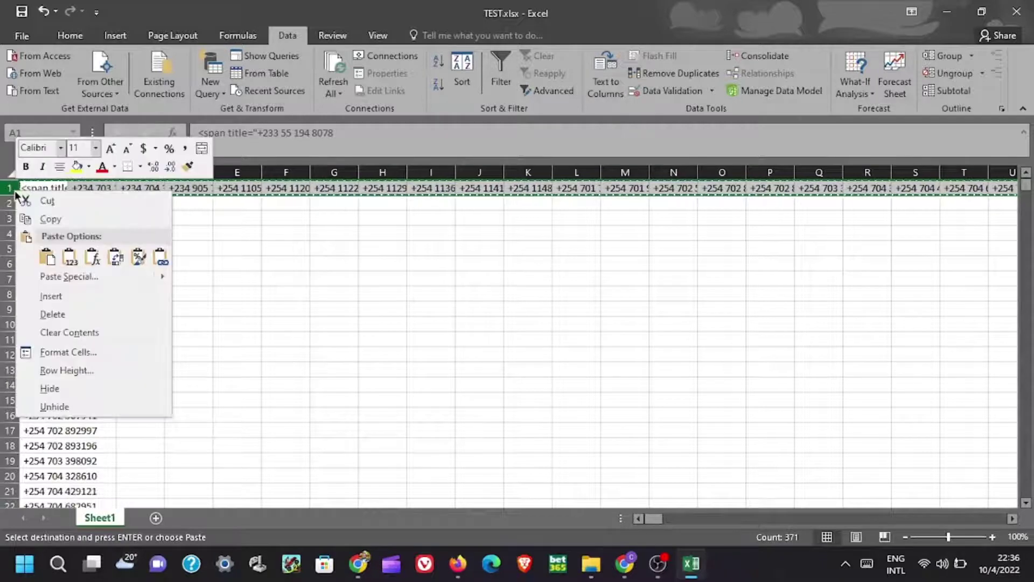
click(52, 314)
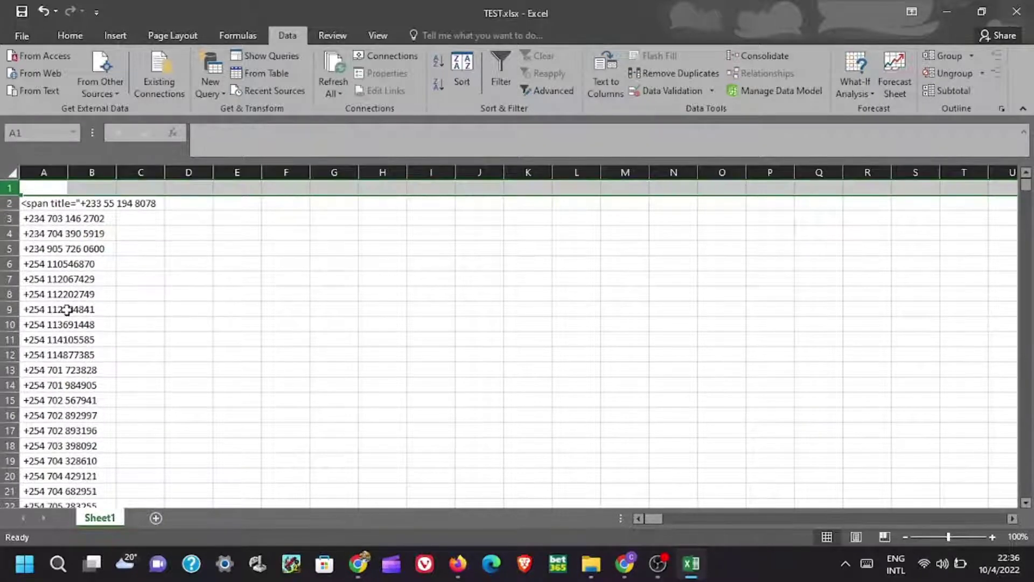
click(54, 206)
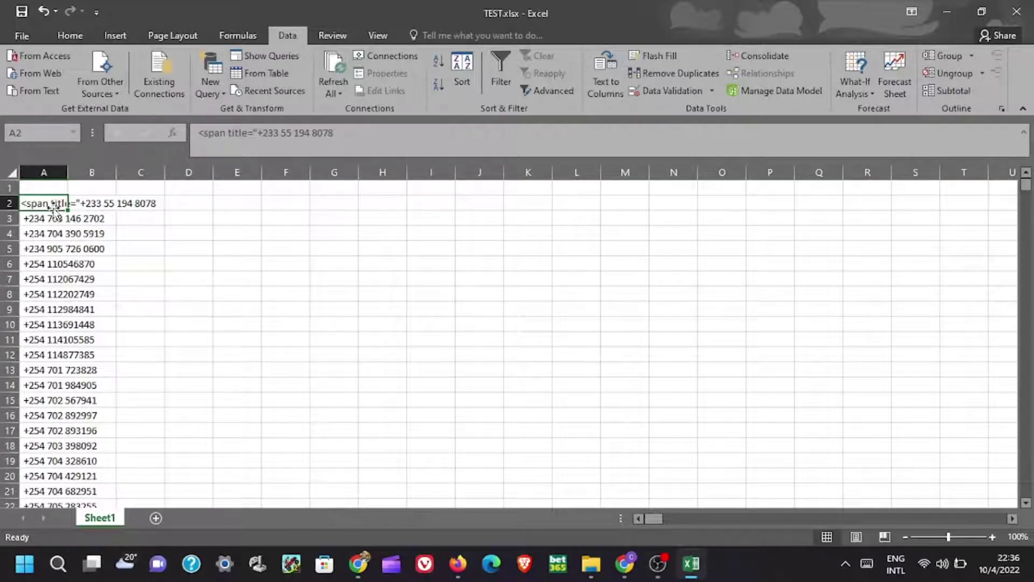
key(Delete)
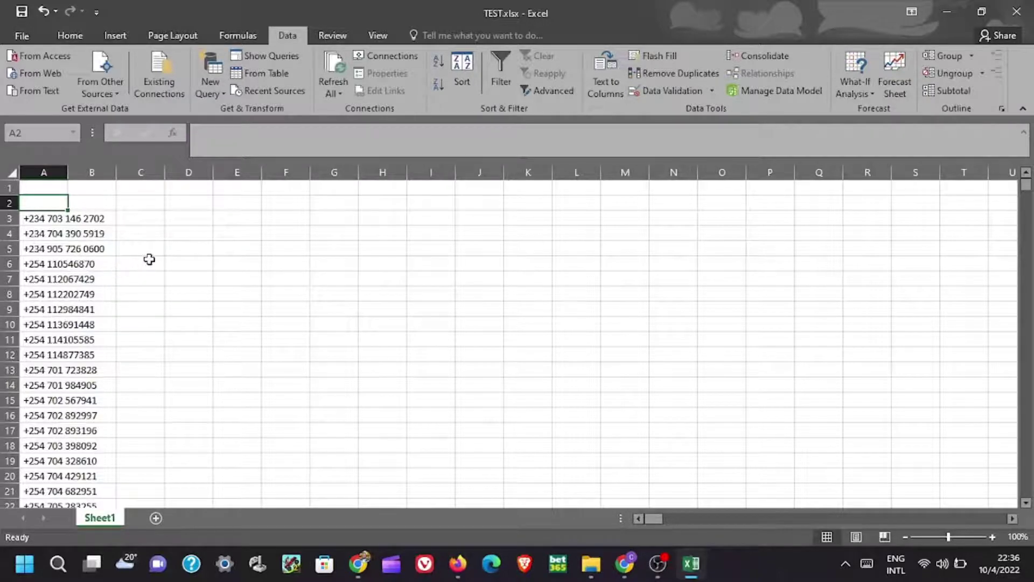
Step: Delete row 27 holding the stray 'You' entry, then scroll down the list
scroll(175, 259, down, 5)
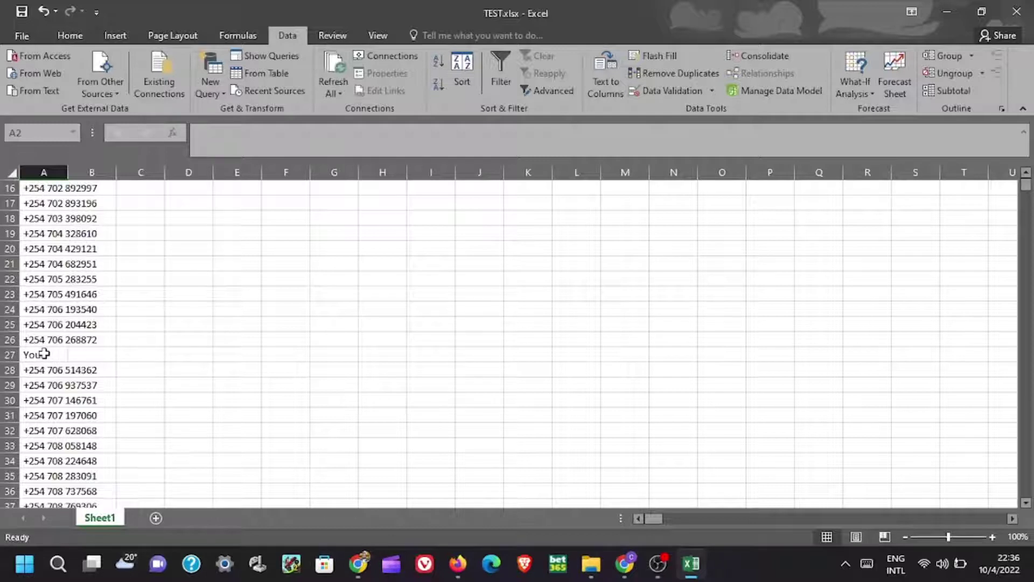
click(10, 354)
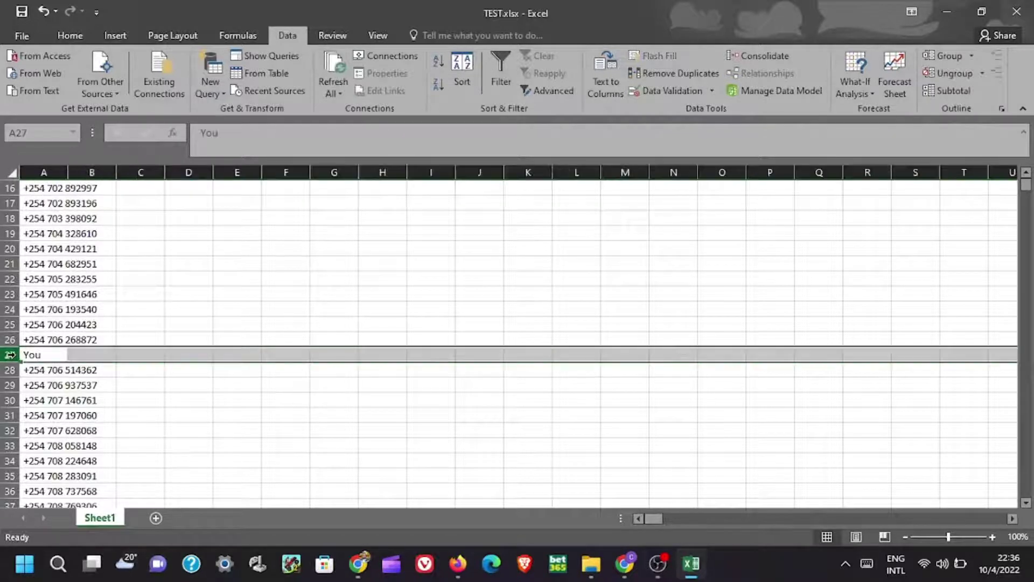
right_click(11, 355)
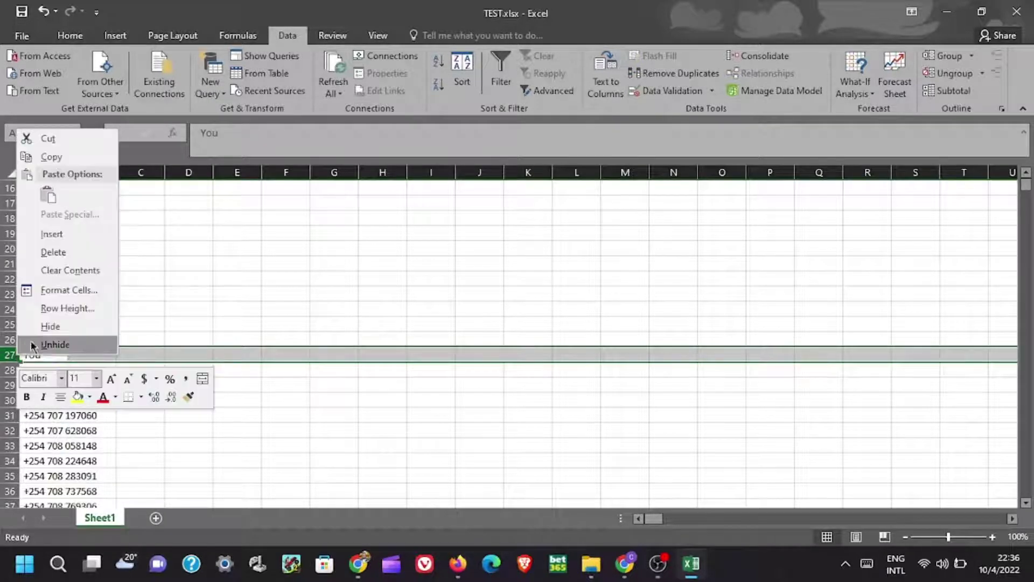
click(78, 254)
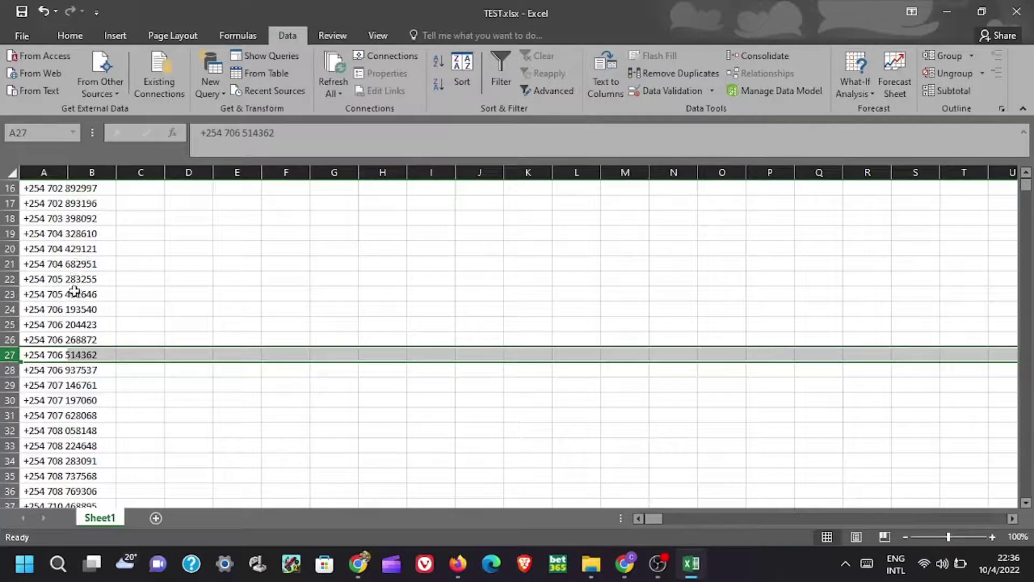
scroll(126, 348, down, 3)
scroll(126, 348, down, 17)
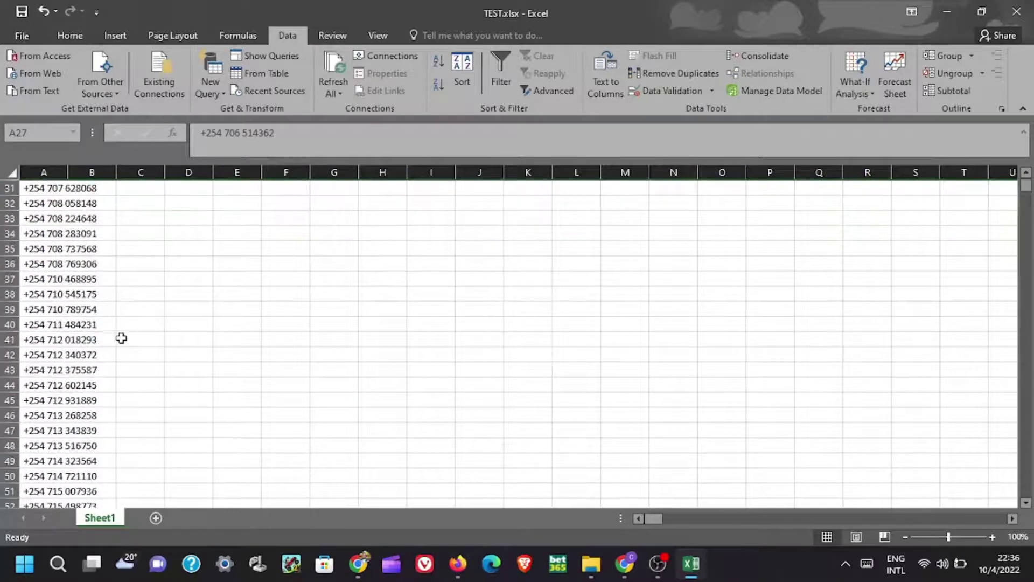
scroll(112, 325, down, 19)
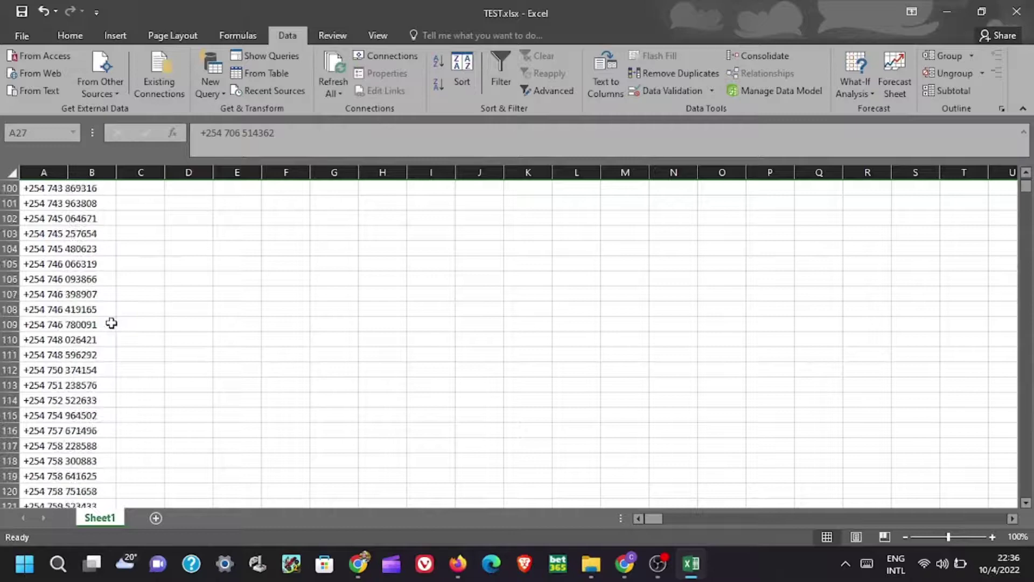
scroll(106, 317, down, 15)
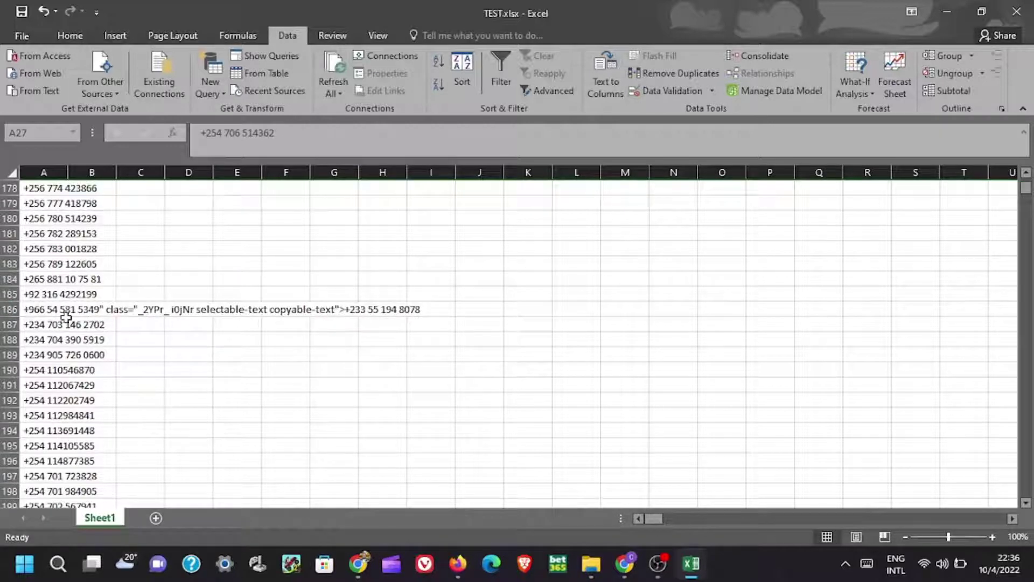
Step: Delete rows 186 to 371, removing the HTML fragment and duplicate numbers
click(8, 309)
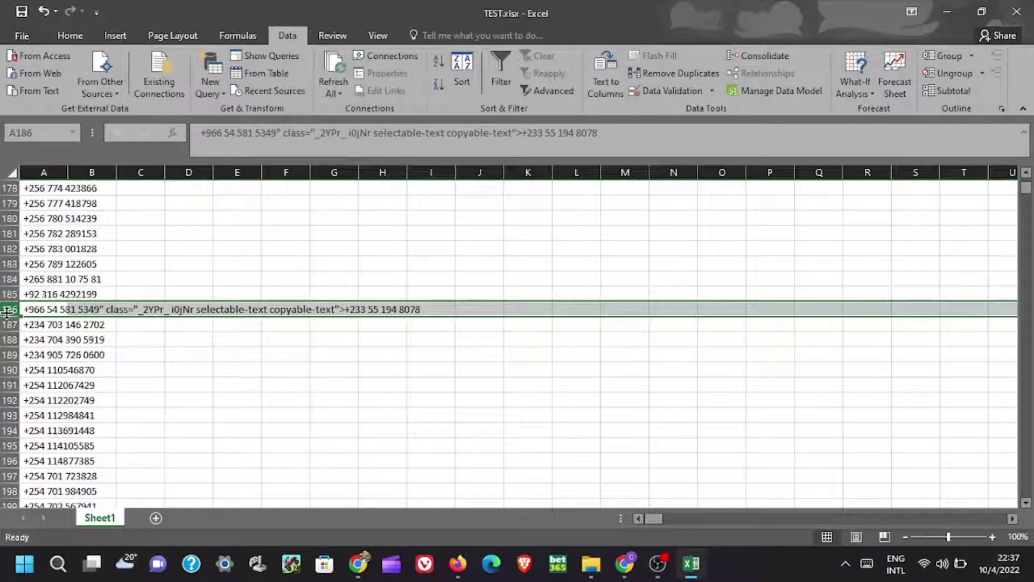
key(ctrl+shift+Down)
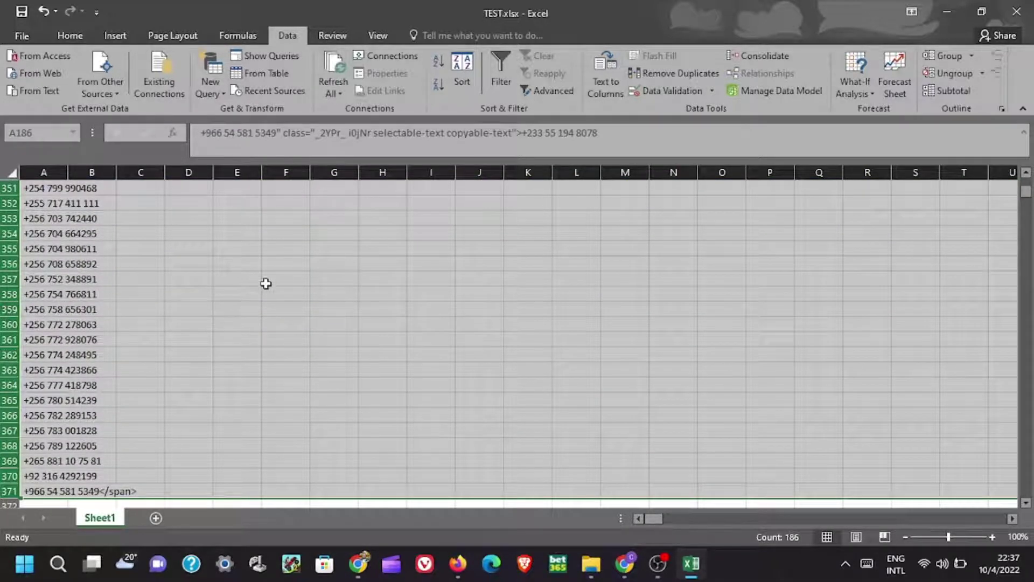
right_click(242, 263)
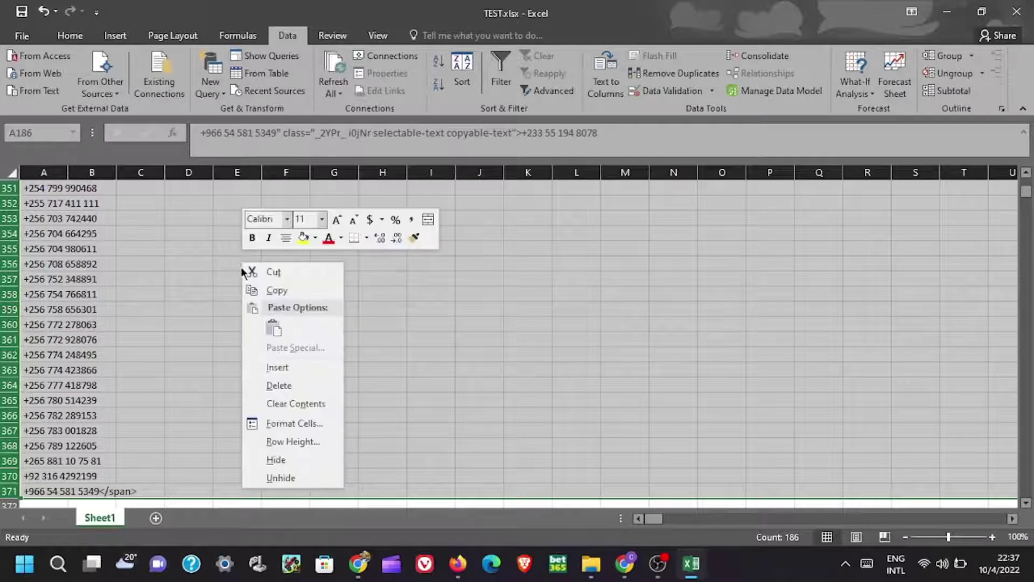
click(288, 403)
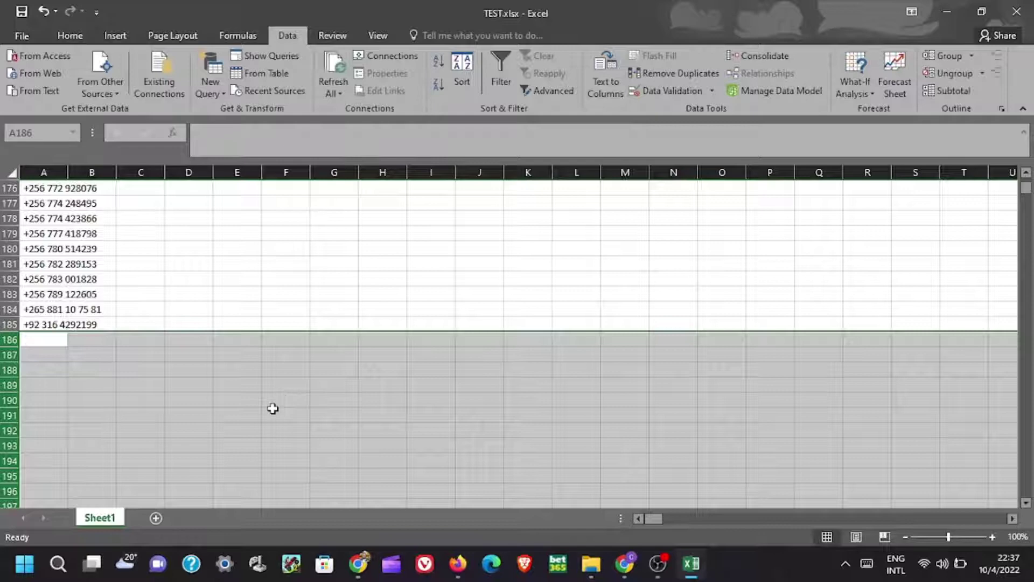
scroll(166, 383, up, 13)
scroll(166, 373, up, 20)
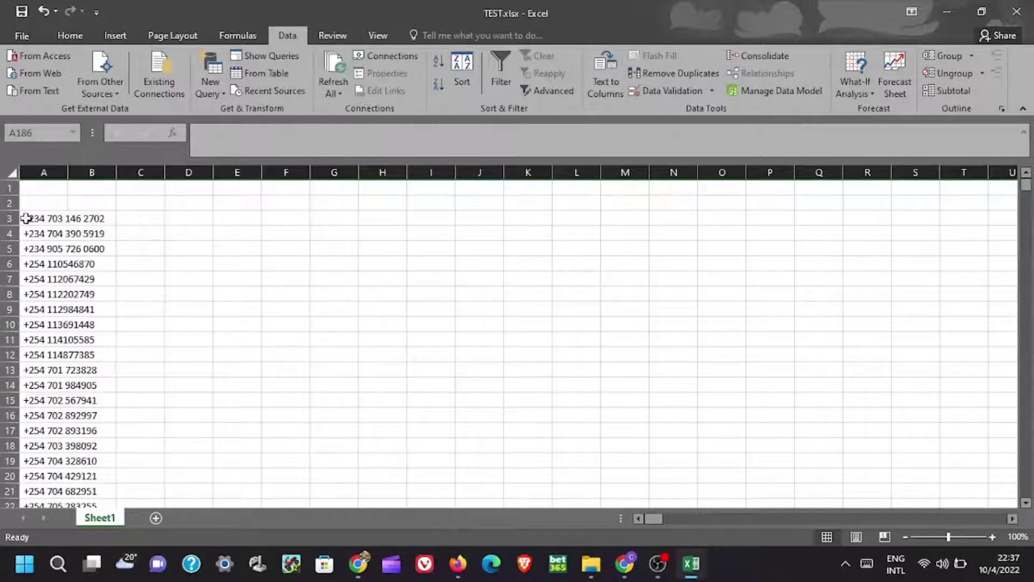
Step: Delete the three +234 numbers in A3:B5, shifting cells up
drag(22, 215, 102, 251)
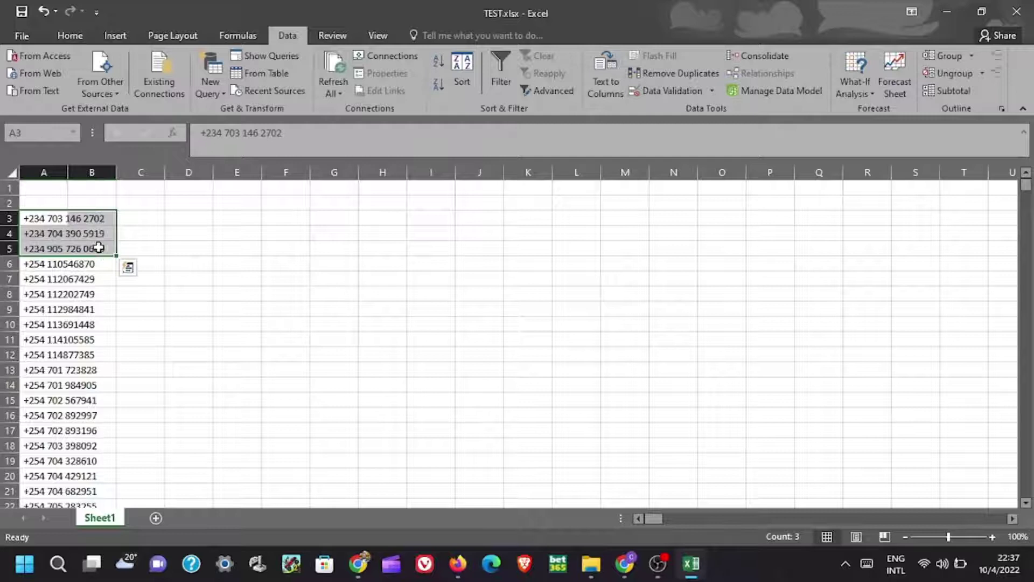
right_click(86, 232)
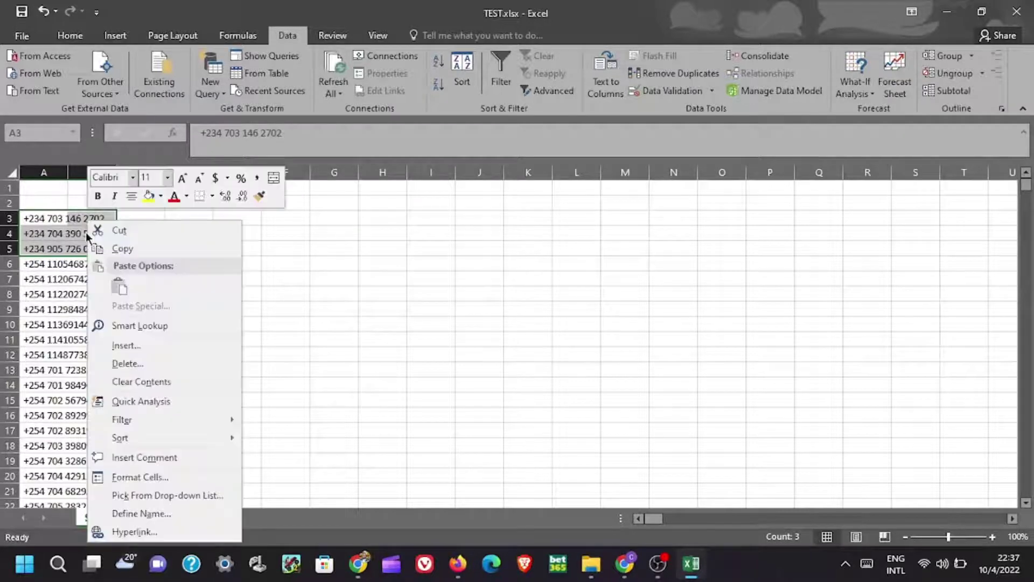
click(129, 364)
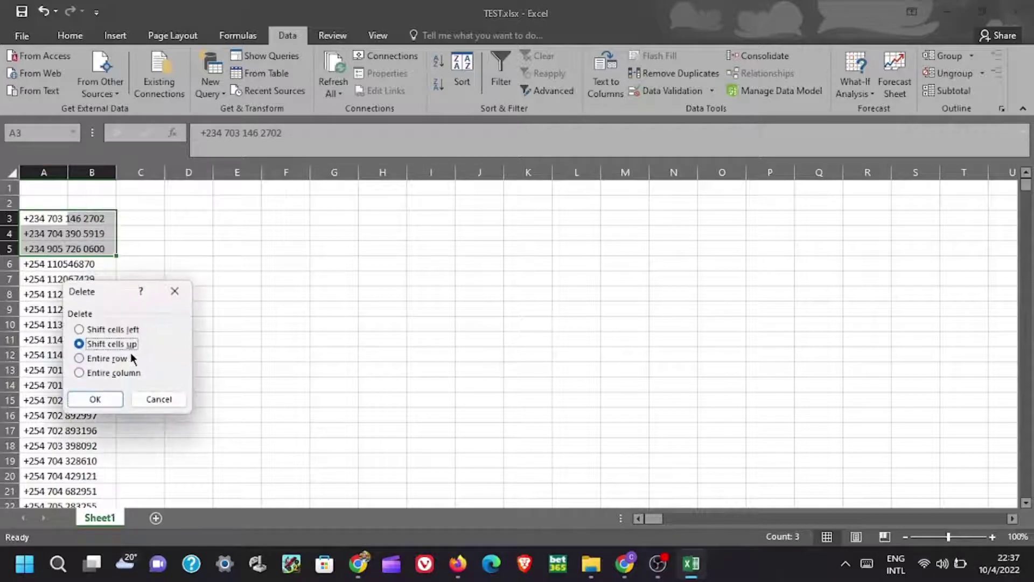
click(96, 399)
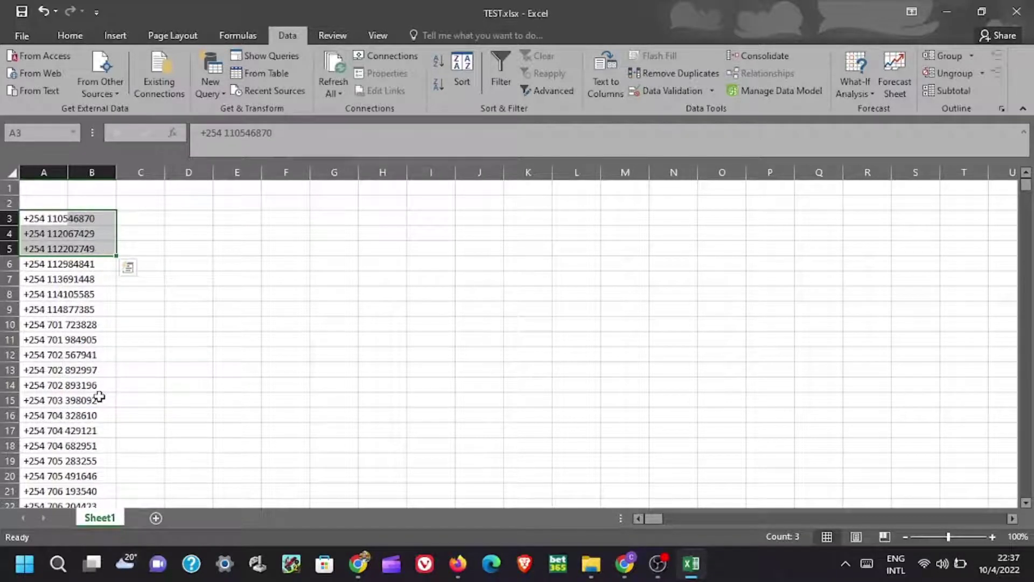
scroll(99, 397, down, 16)
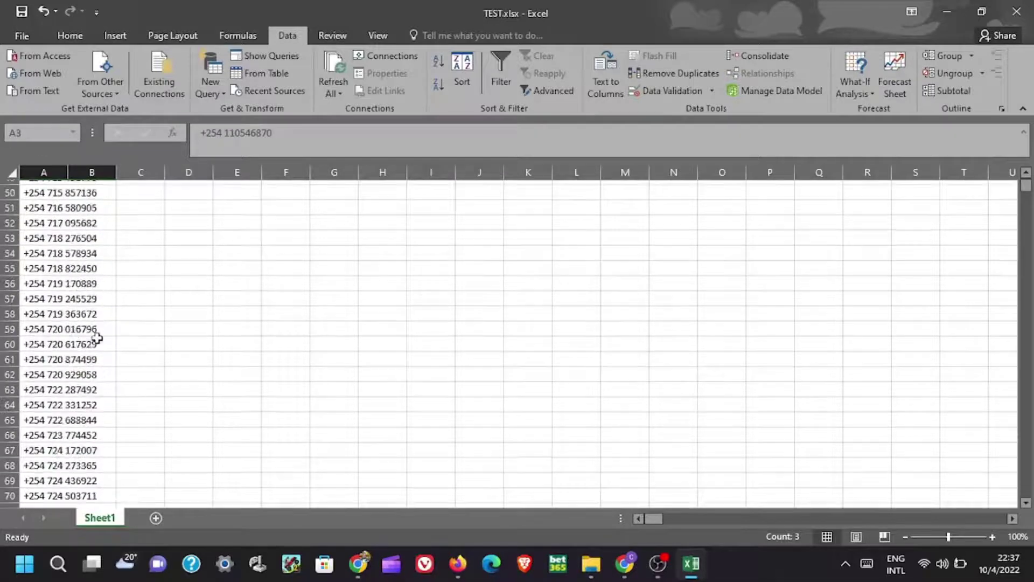
scroll(97, 337, down, 20)
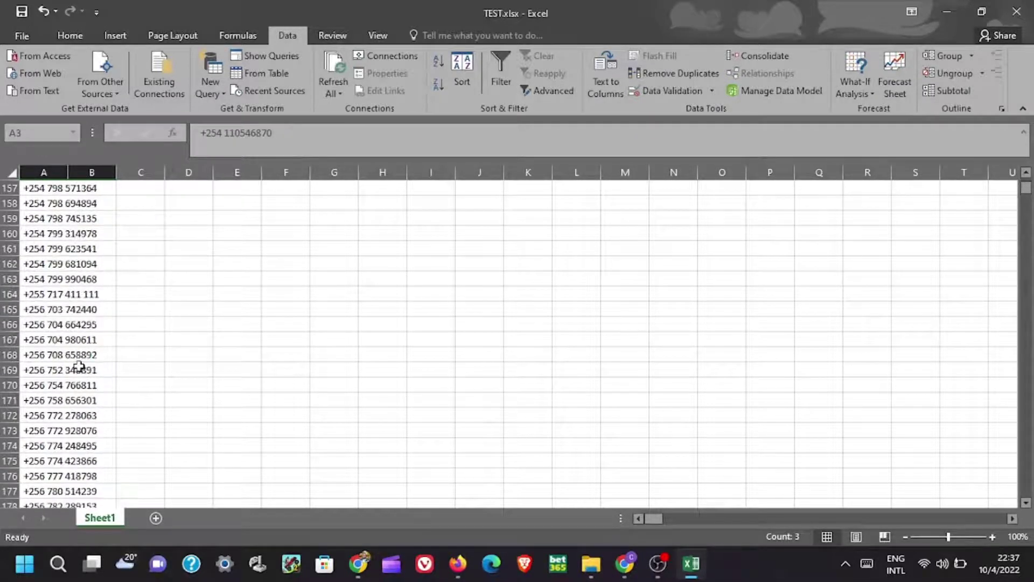
scroll(79, 367, down, 10)
scroll(72, 355, up, 9)
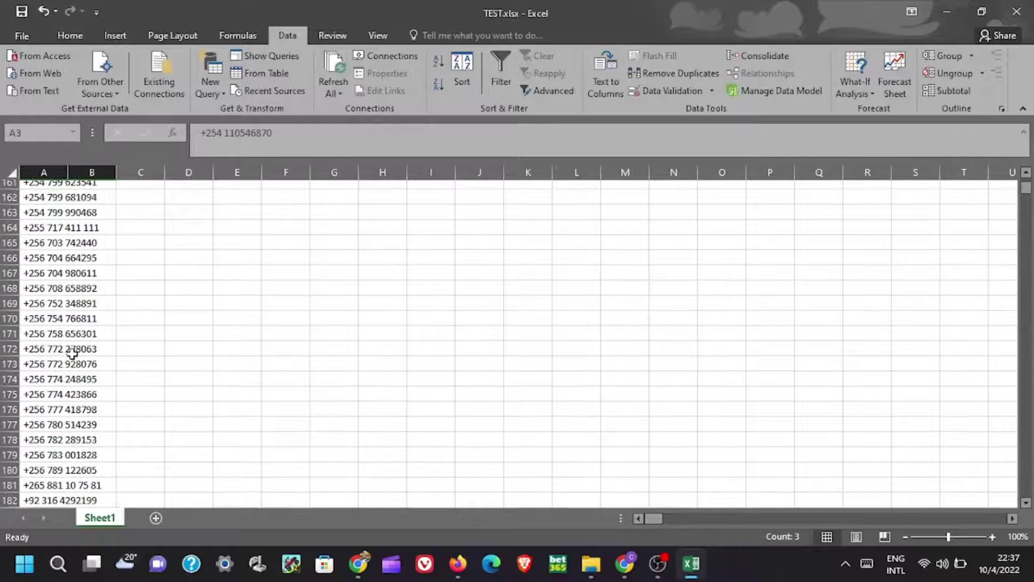
scroll(72, 354, up, 5)
scroll(73, 354, down, 4)
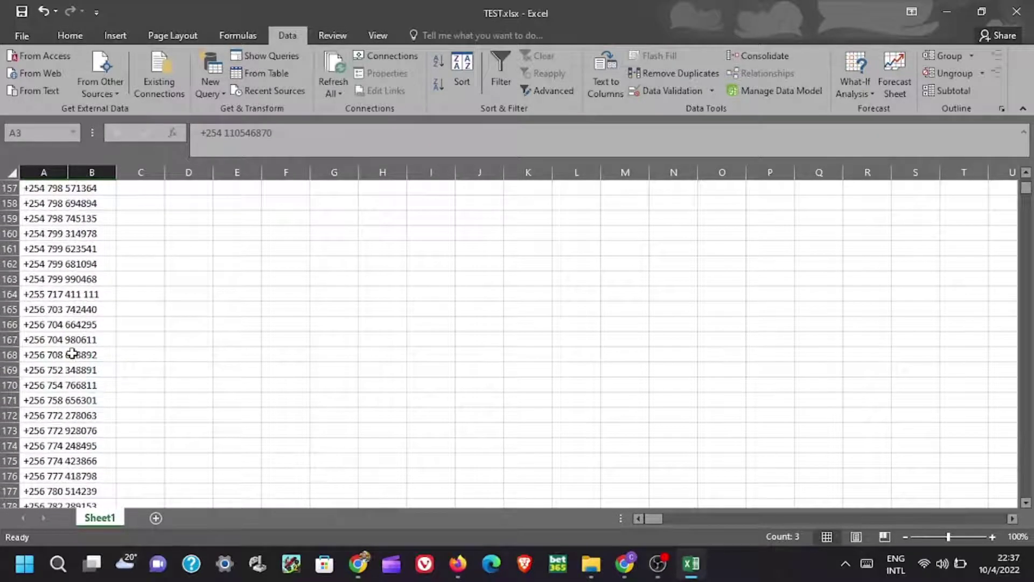
click(32, 295)
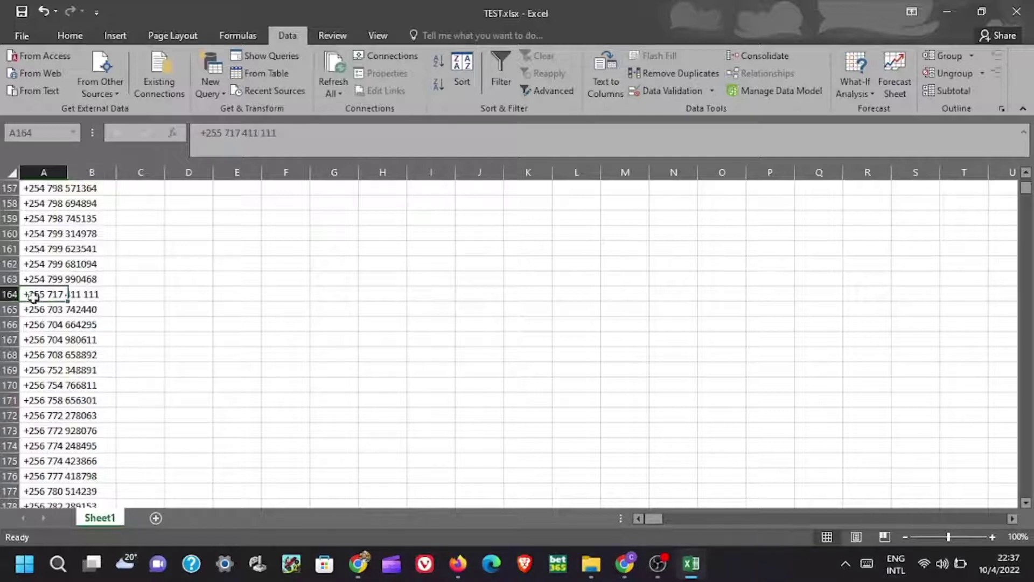
drag(32, 295, 99, 462)
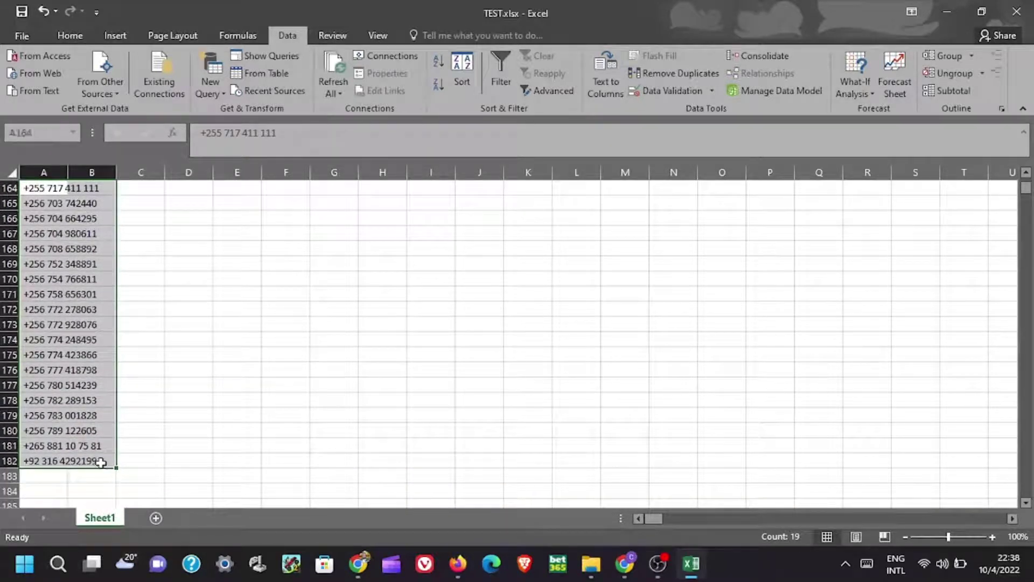
right_click(83, 354)
click(142, 198)
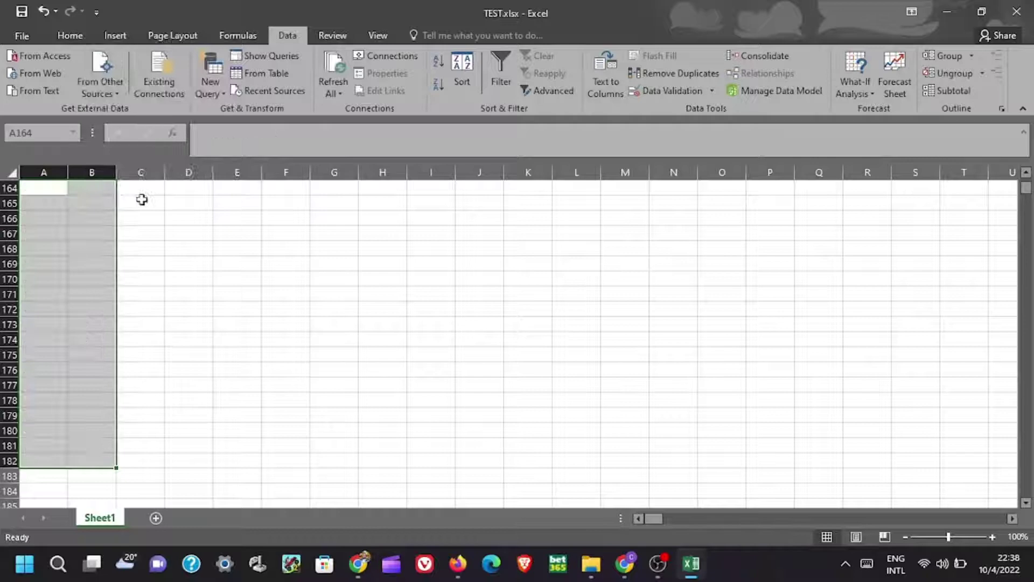
scroll(125, 376, up, 4)
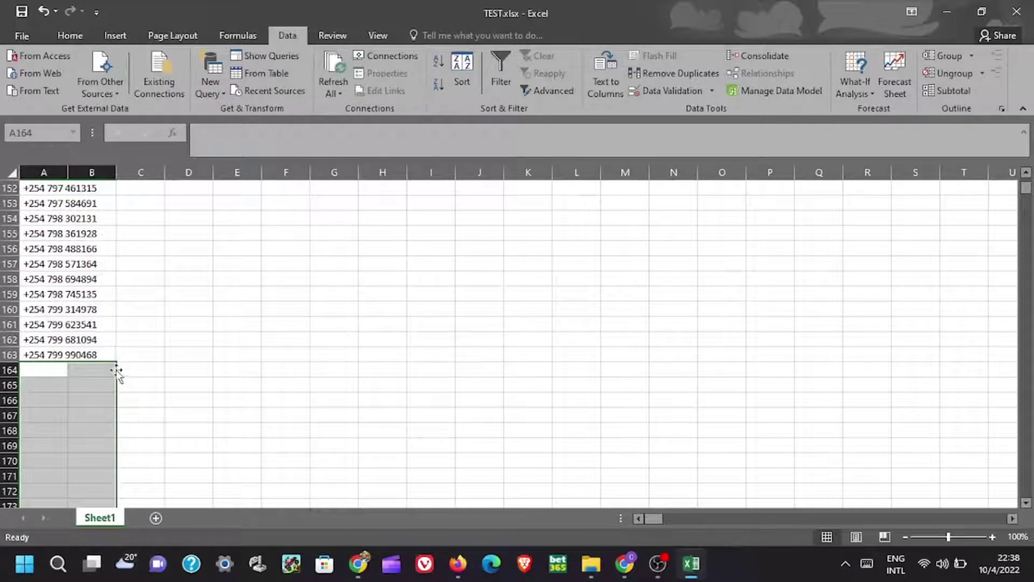
scroll(117, 370, up, 8)
scroll(117, 370, up, 20)
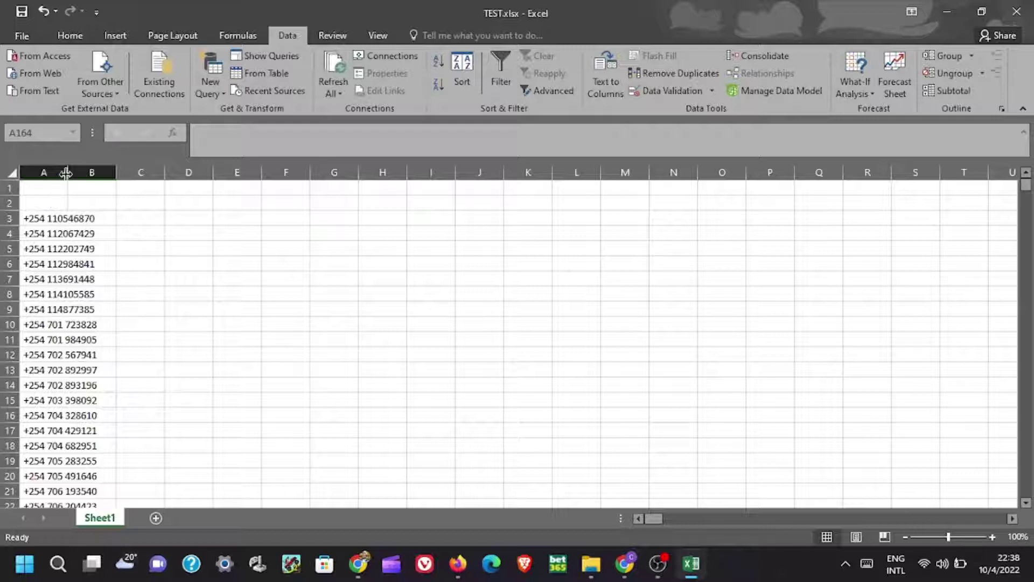
Step: Autofit column A and insert a blank column before the phone numbers
double_click(66, 172)
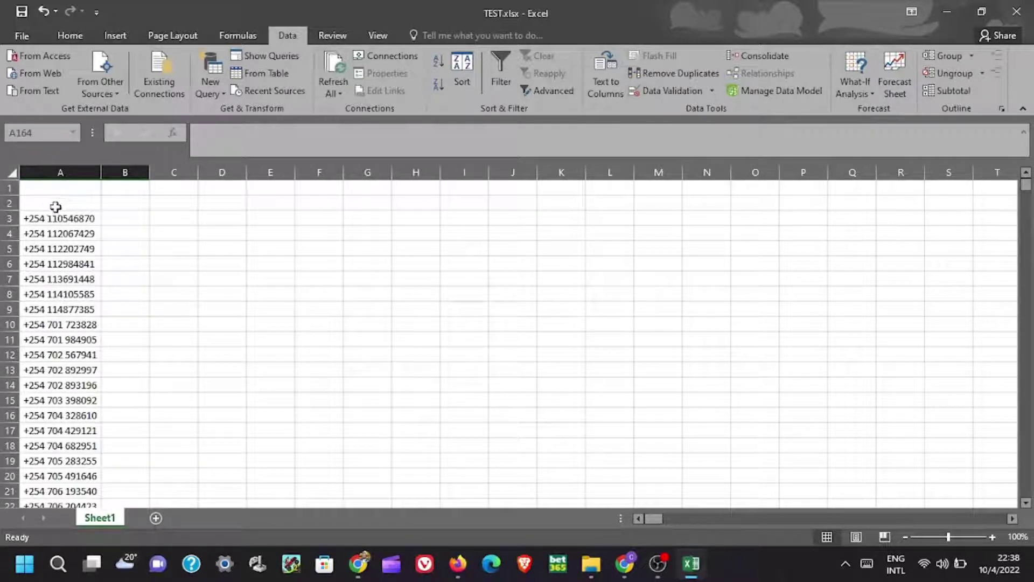
click(40, 172)
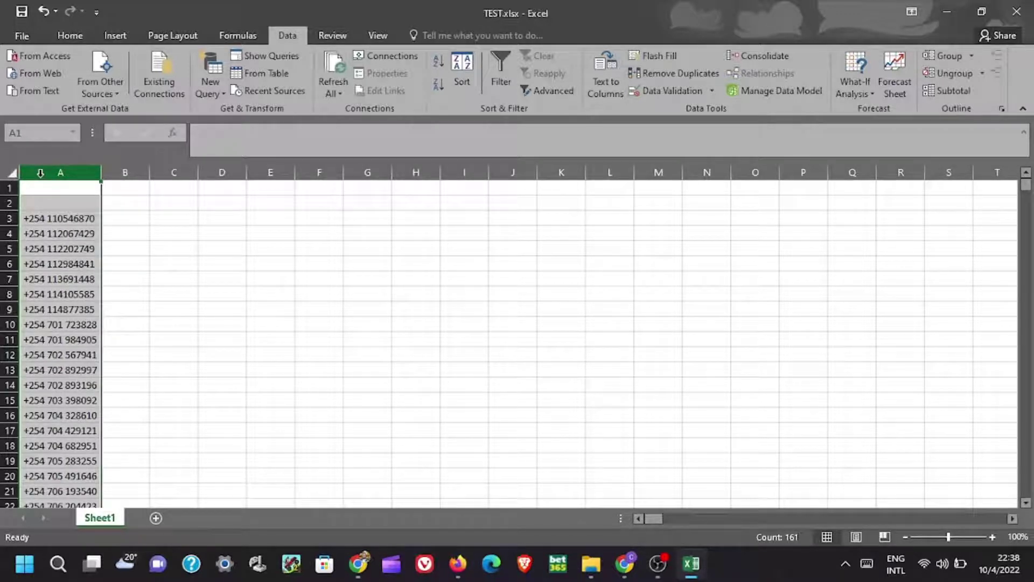
right_click(40, 173)
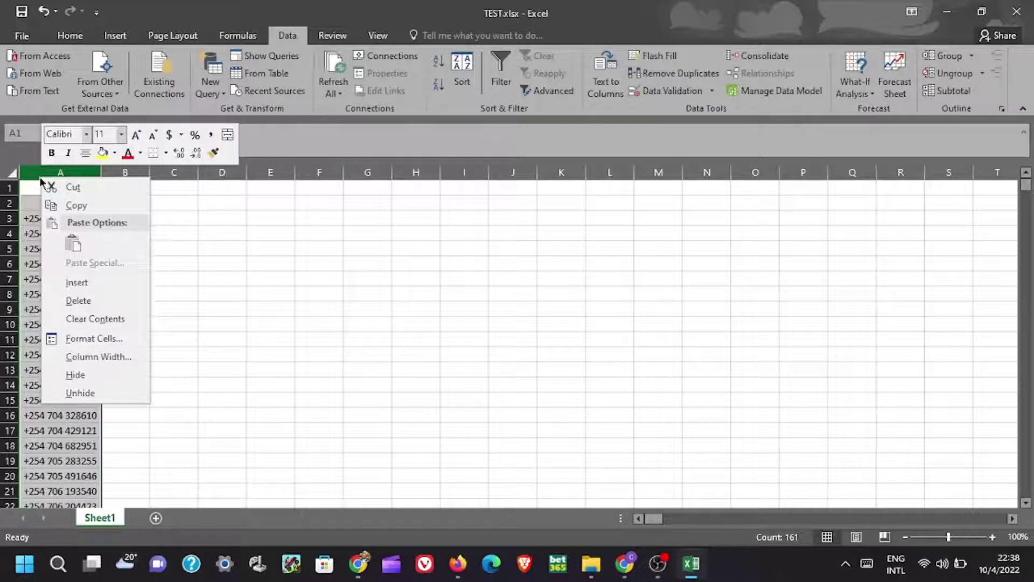
click(76, 283)
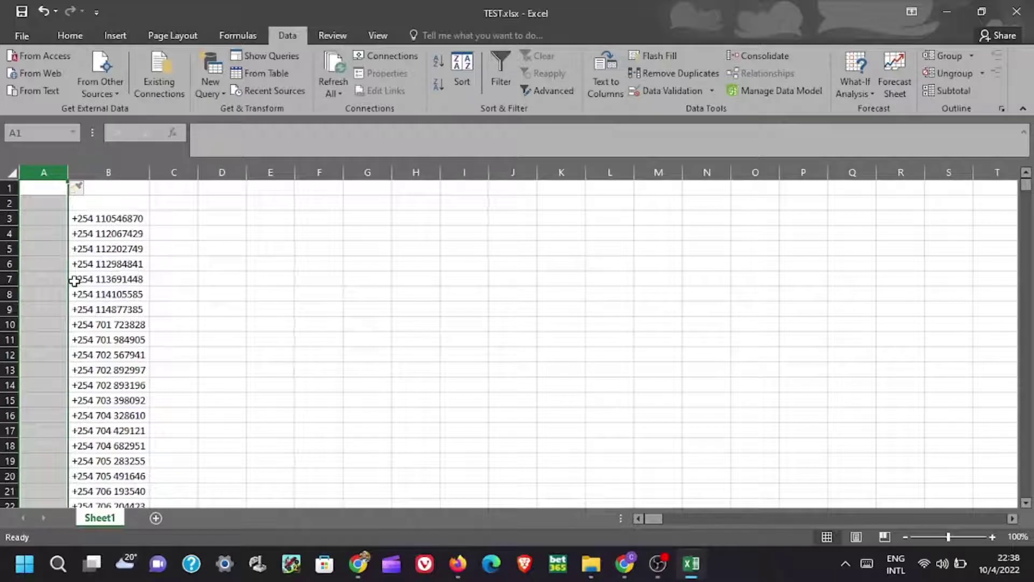
Step: Delete row 1 so the +254 numbers start at B2
click(7, 189)
right_click(8, 189)
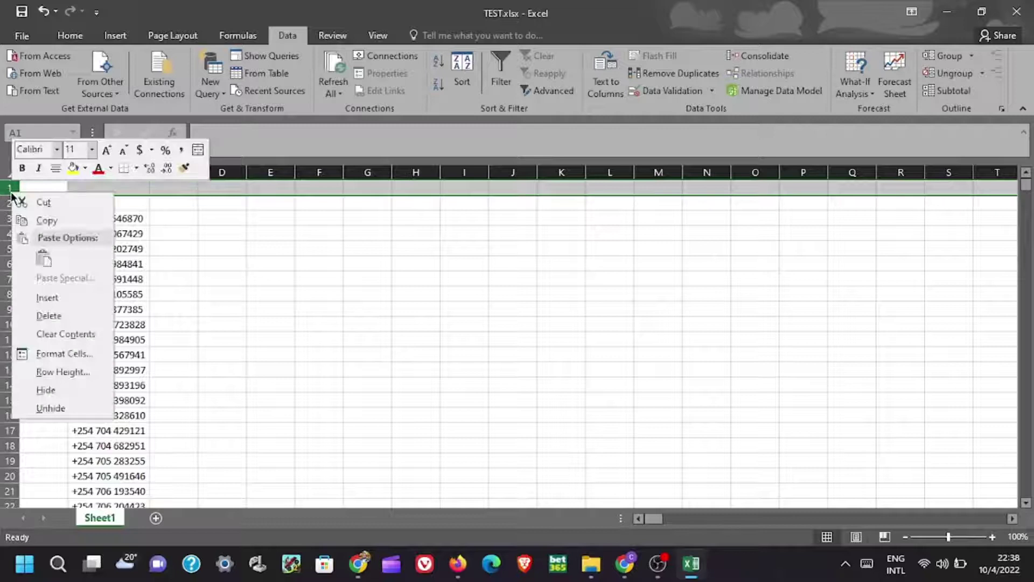
click(47, 315)
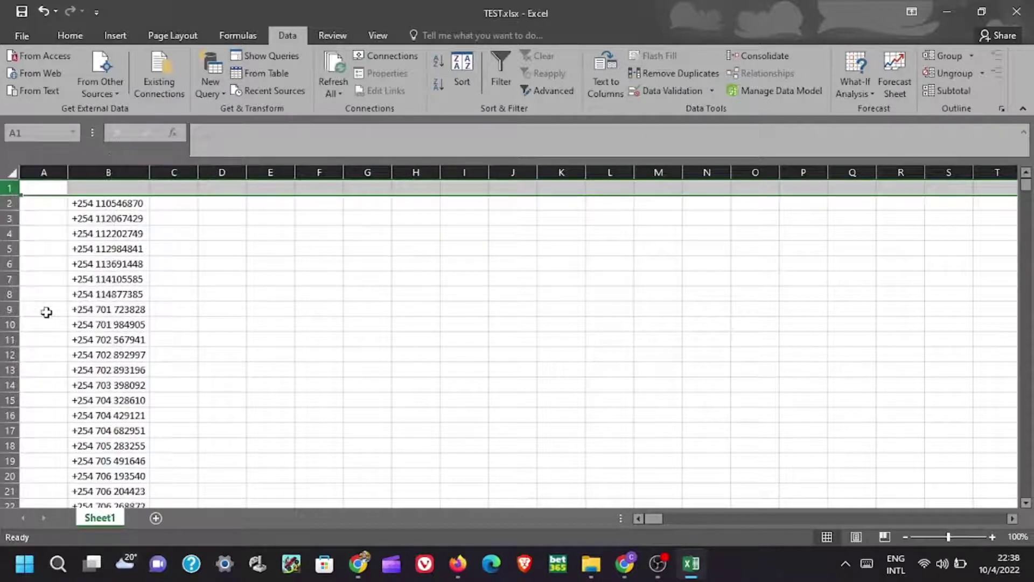
Step: Enter headers NAMES in A1 and CONTACTS in B1, then type 2000 in A2
click(43, 189)
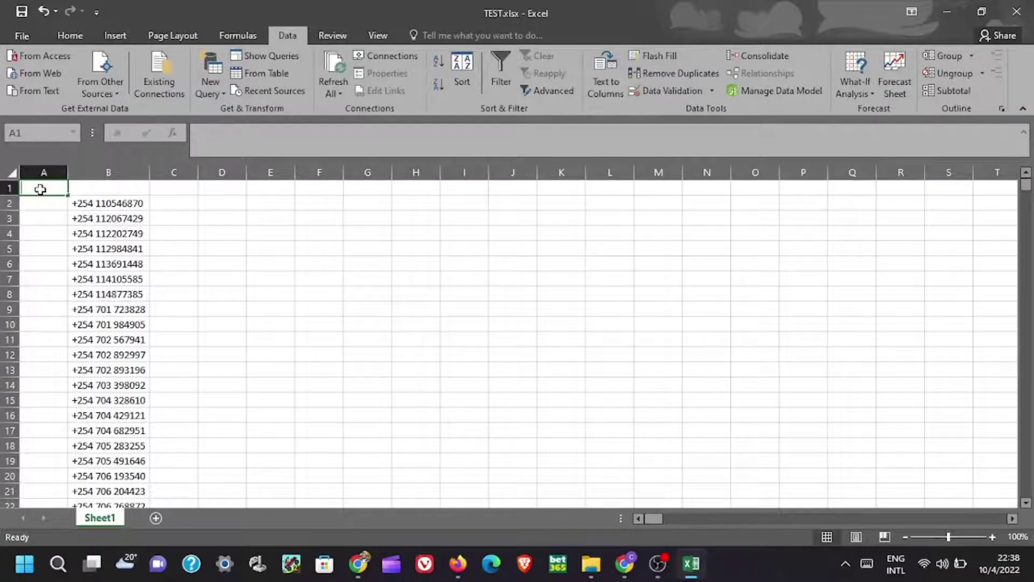
text(NAME)
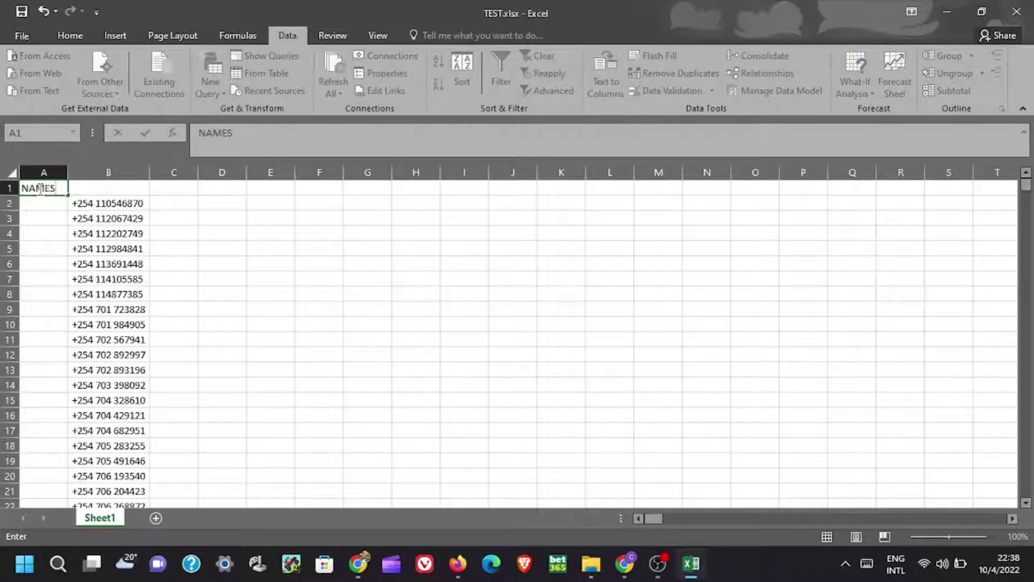
text(S)
click(96, 190)
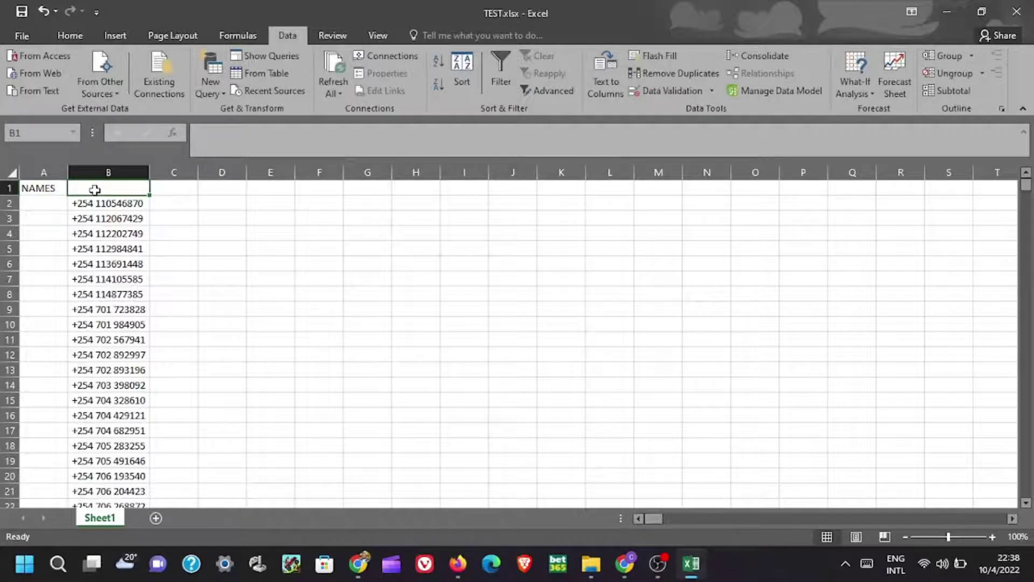
text(CONTACTS)
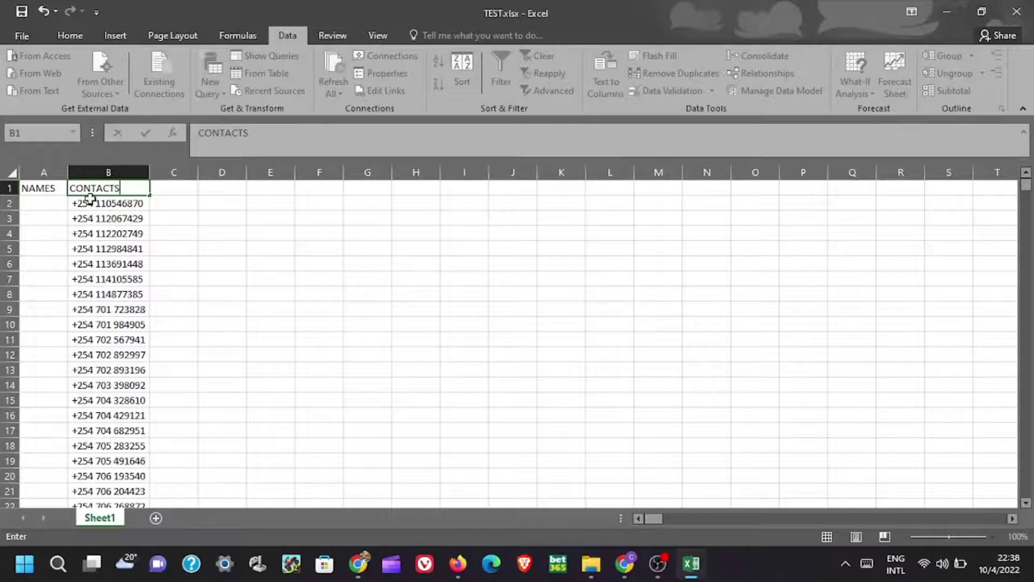
click(45, 204)
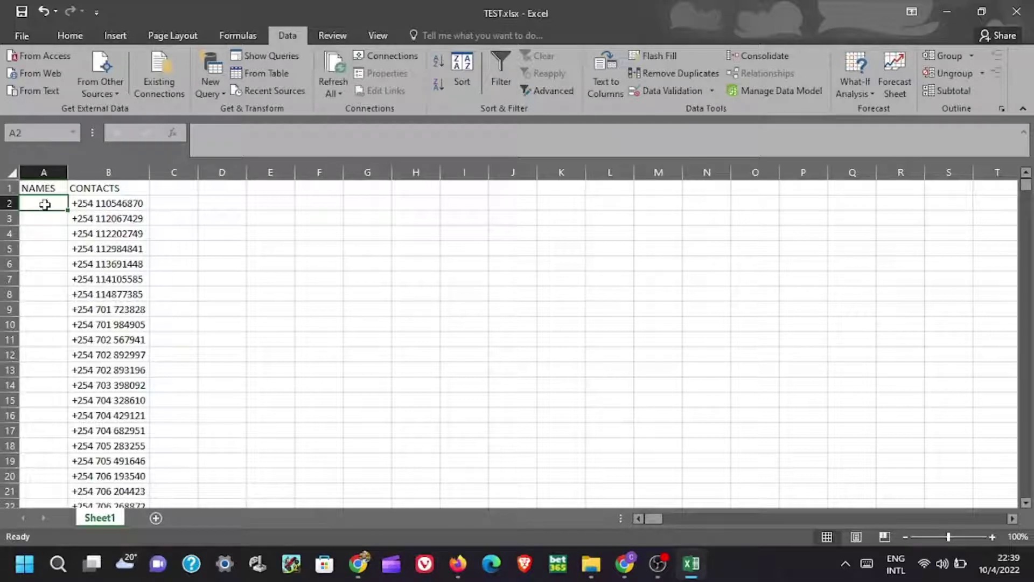
text(2)
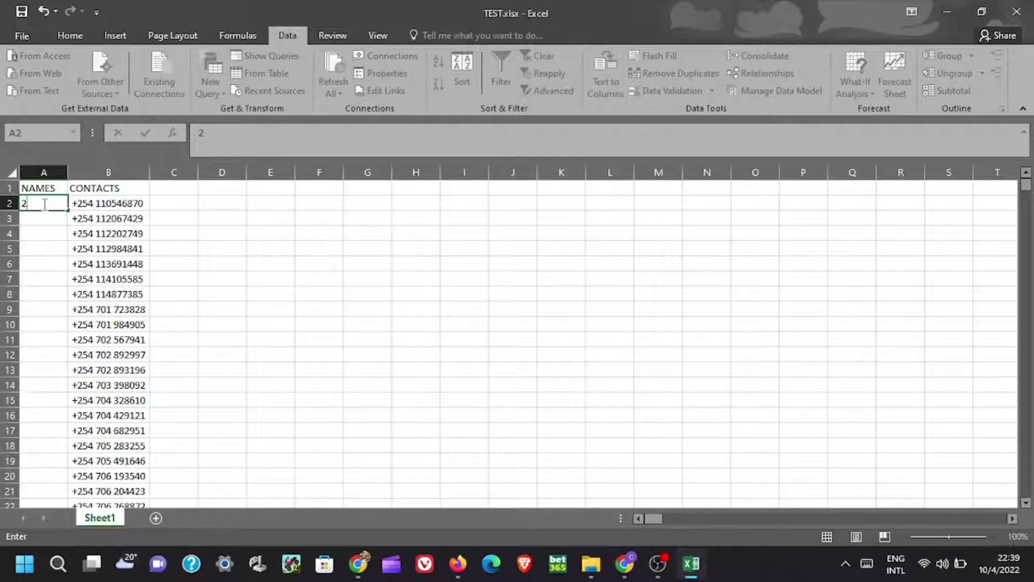
text(000)
Step: Commit 2000 in A2 and enter 2001 in A3
click(44, 222)
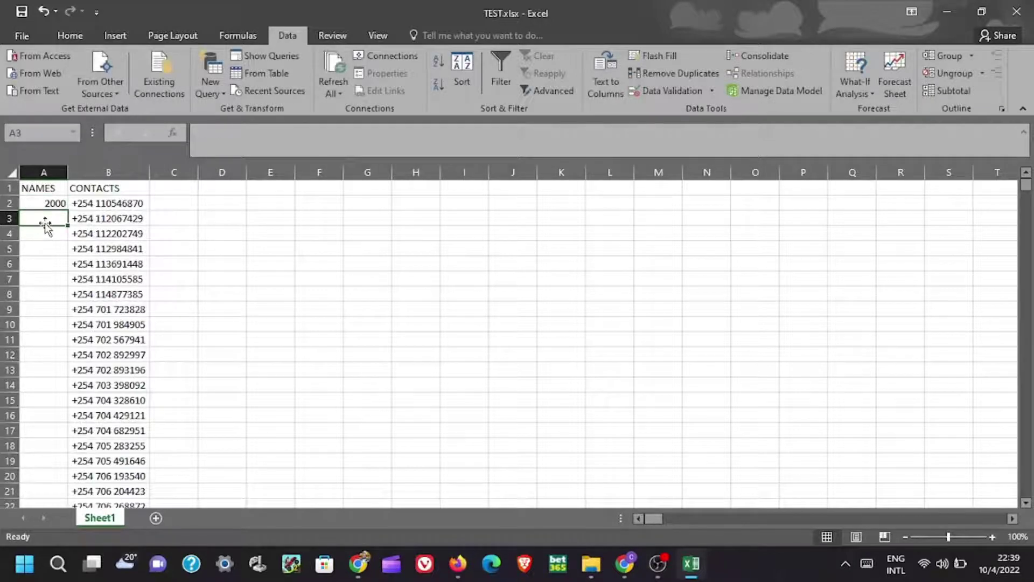
text(2001)
key(BackSpace)
key(BackSpace)
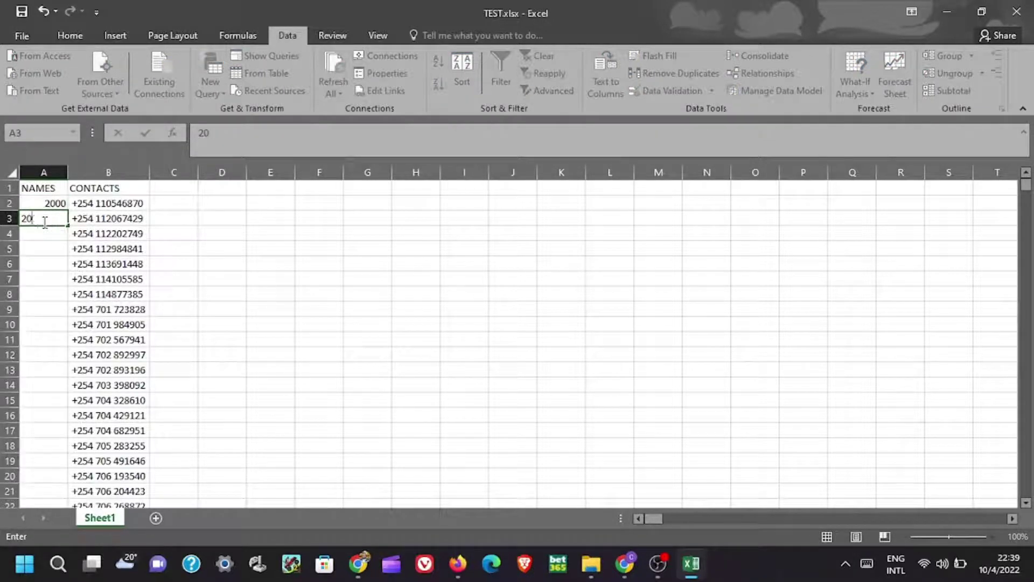
text(0)
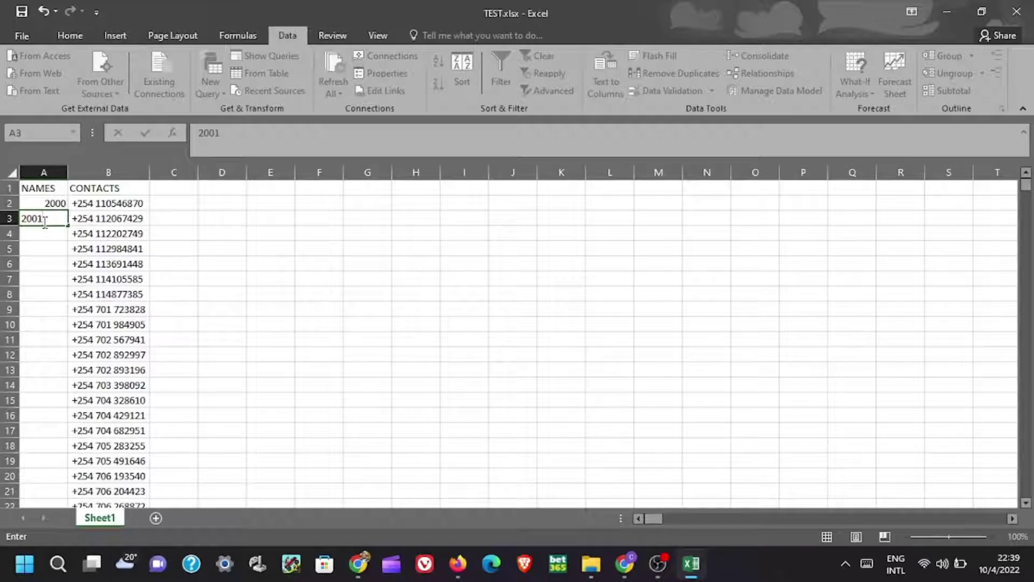
text(1)
click(46, 233)
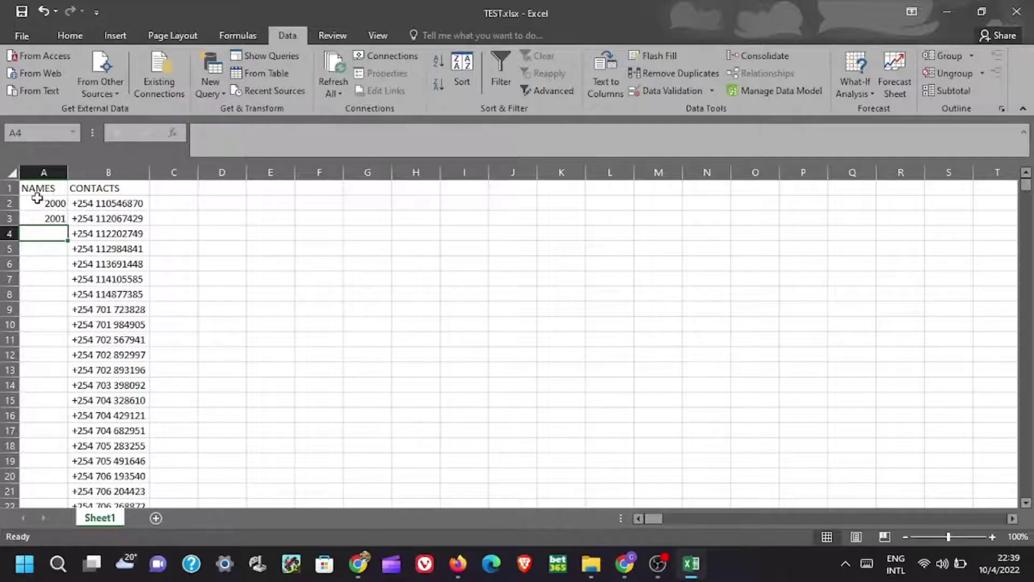
Step: Fill the 2000, 2001 series down column A to row 162
drag(37, 198, 51, 218)
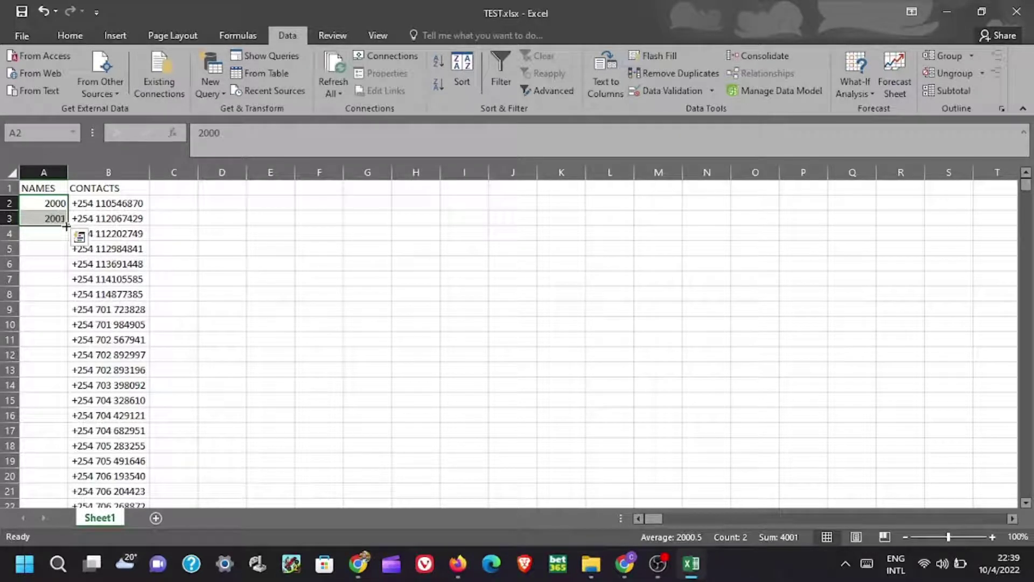
drag(67, 227, 71, 264)
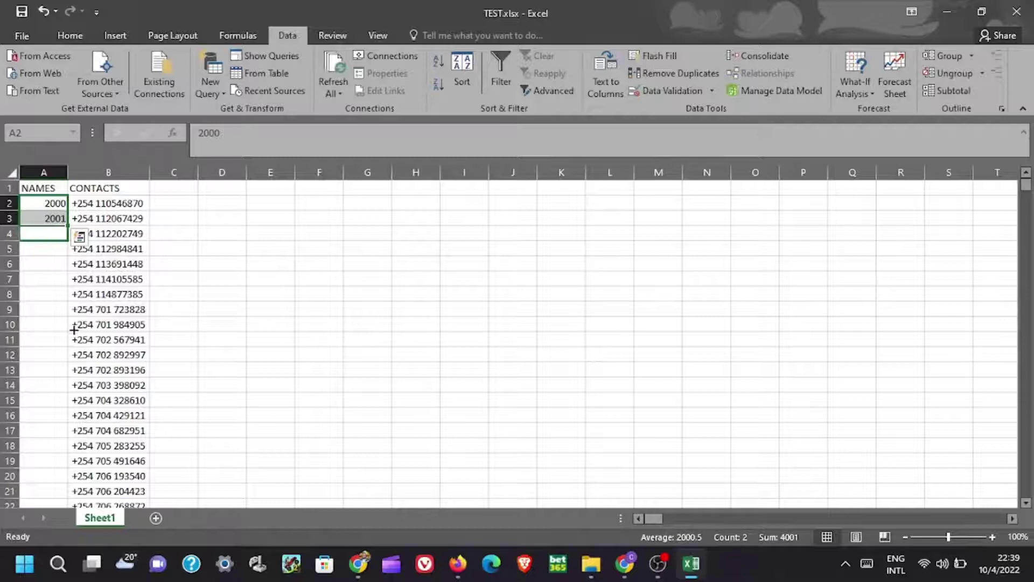
drag(74, 330, 85, 453)
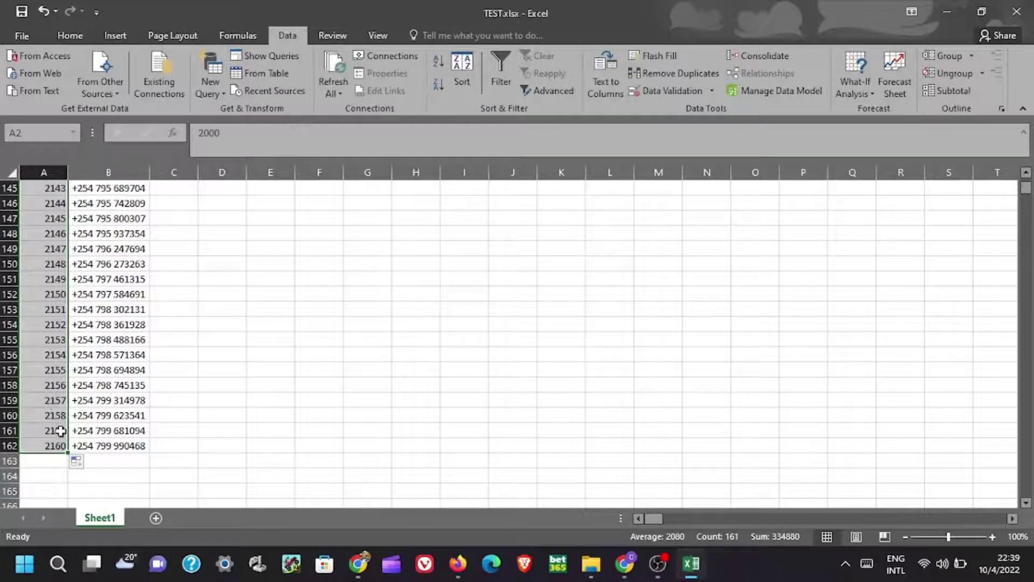
click(230, 343)
scroll(166, 326, up, 6)
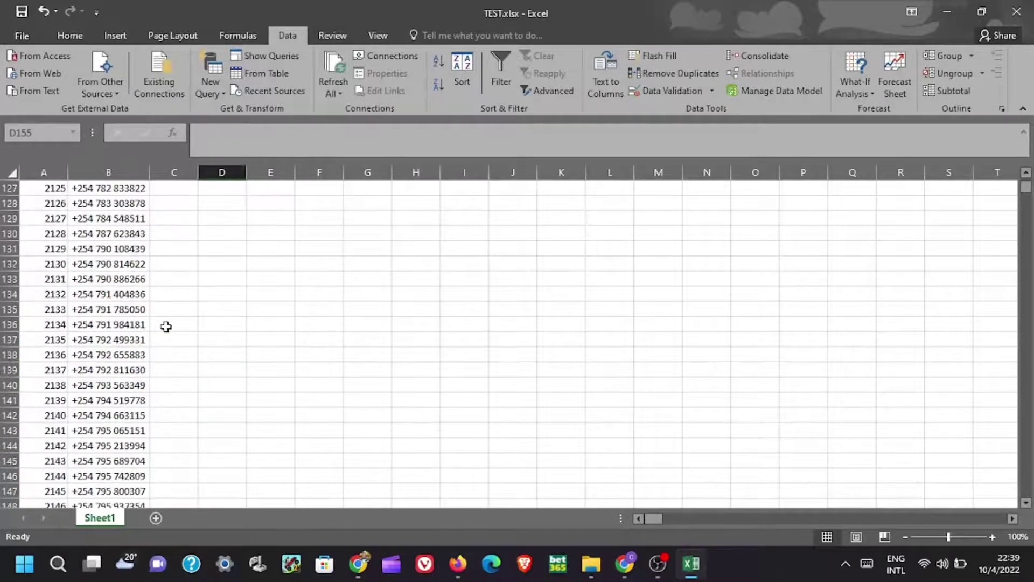
scroll(166, 326, up, 20)
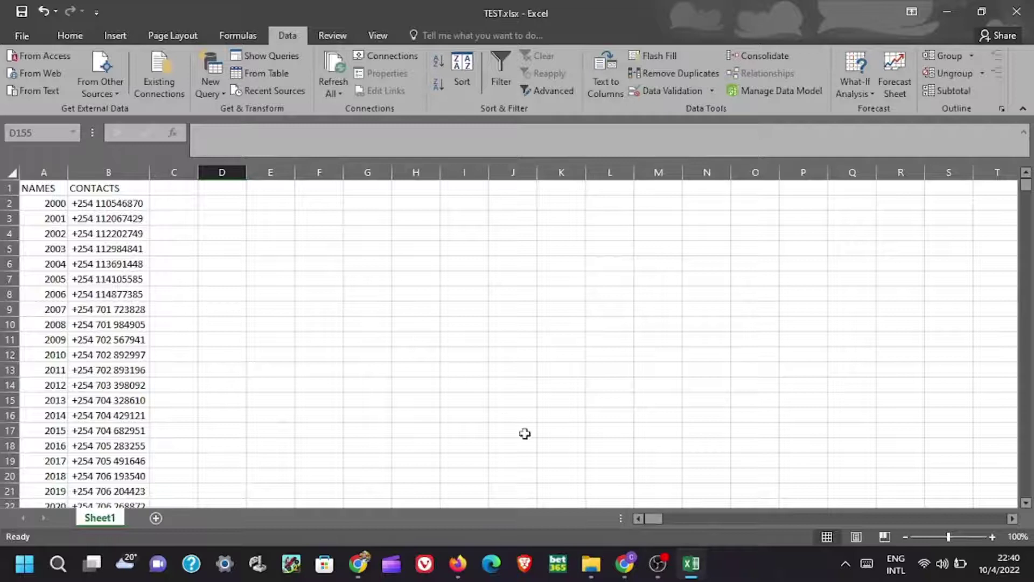
Step: In Chrome, open Google Contacts from the apps grid and start a single new contact
click(631, 566)
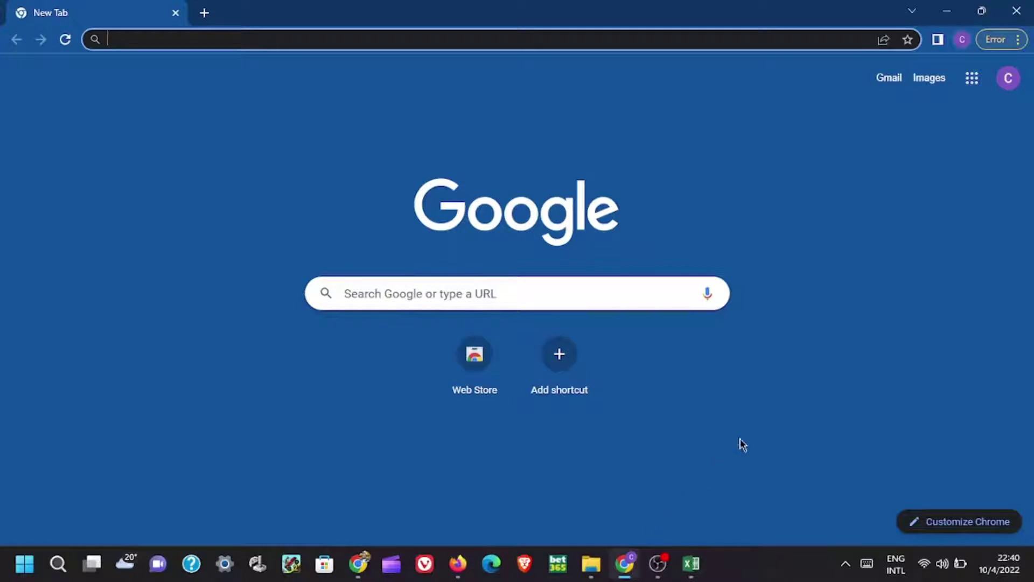
click(973, 79)
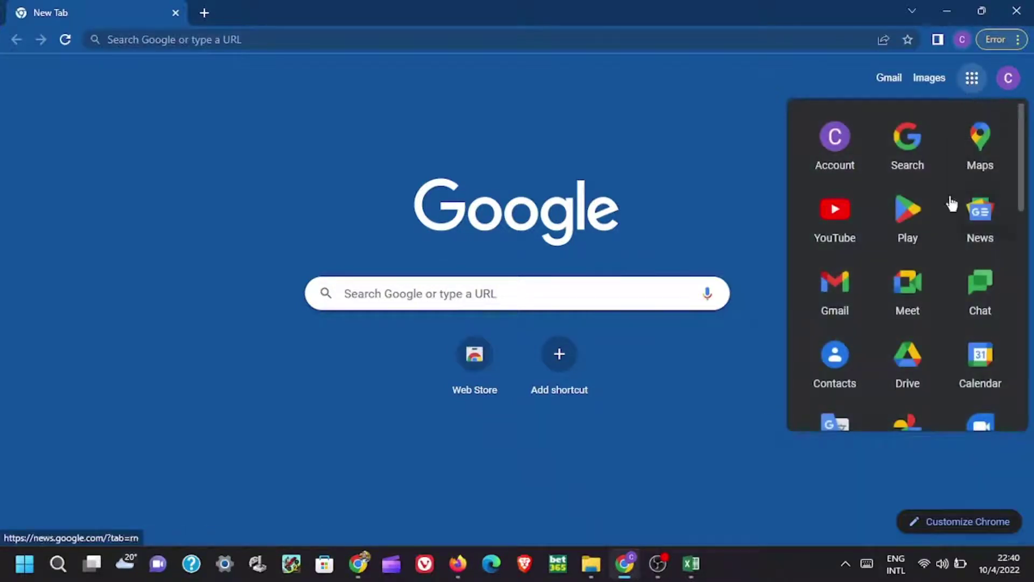
click(835, 360)
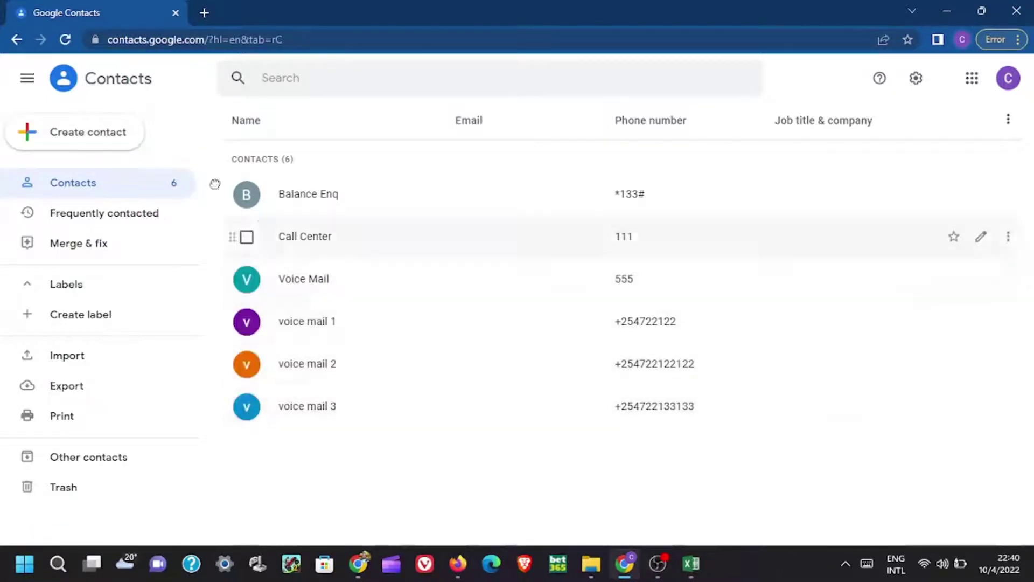
click(57, 135)
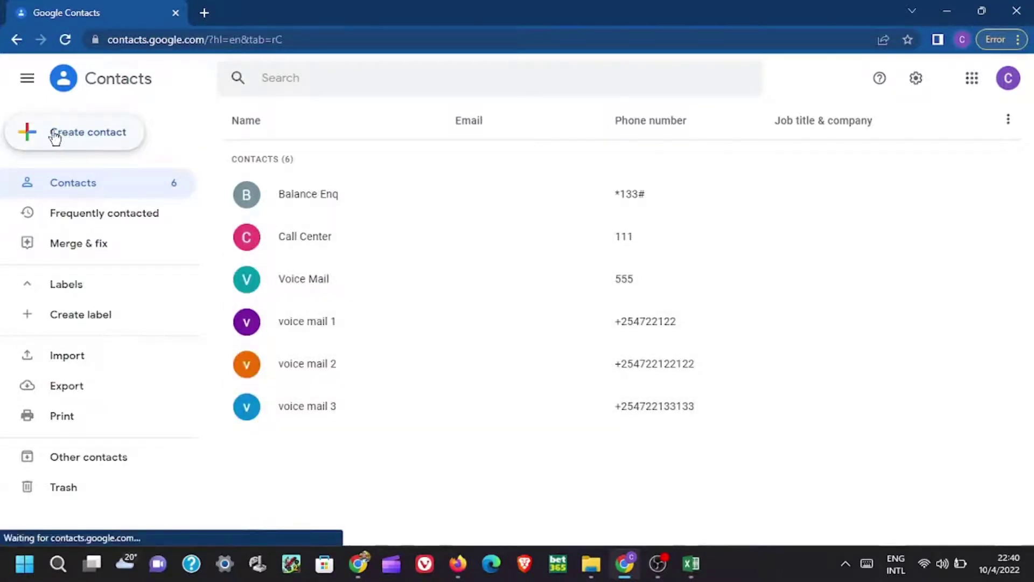
click(55, 136)
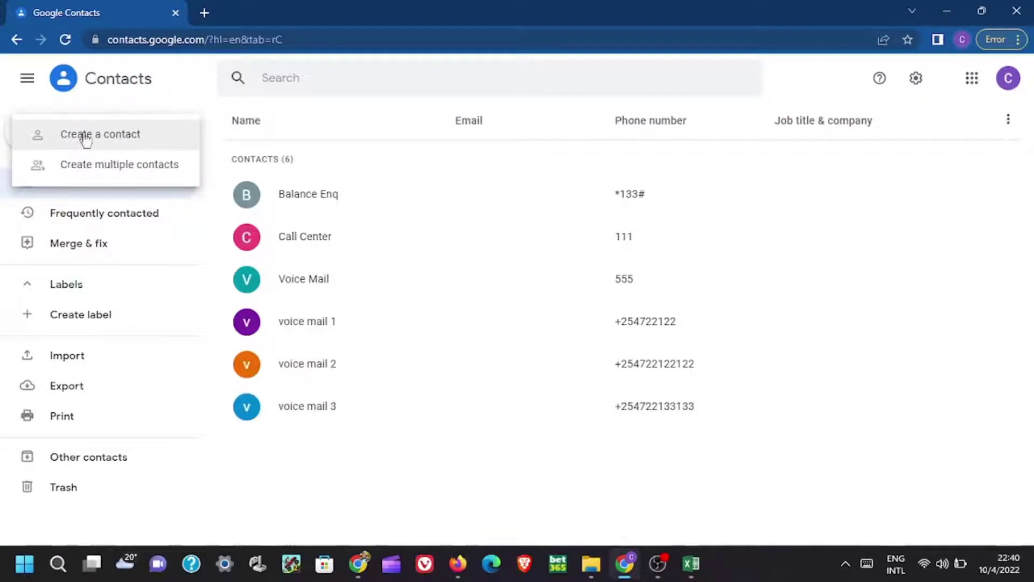
click(99, 137)
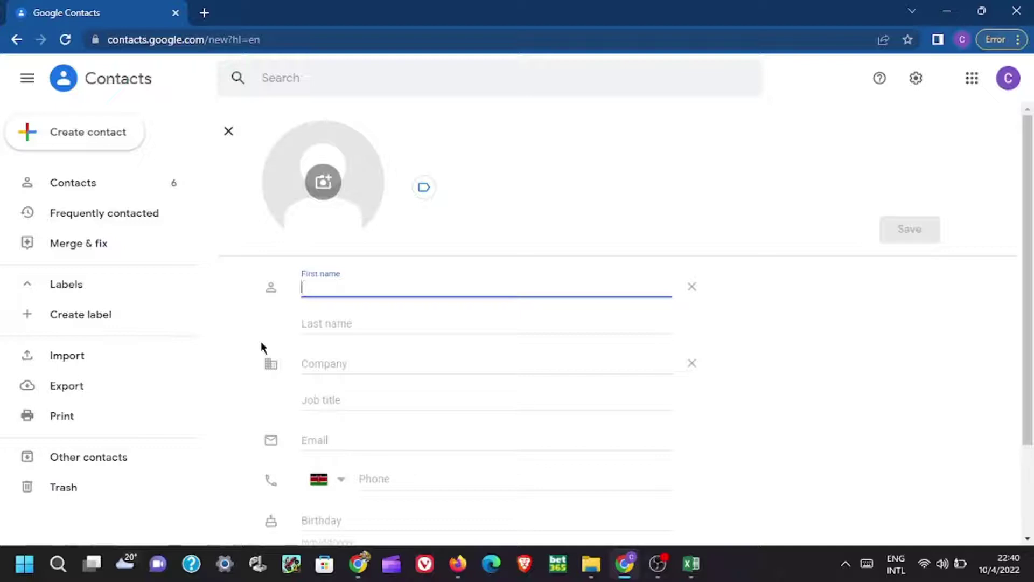
Step: Name the new contact TESTING, give it phone 123456789, and save
text(TESTING)
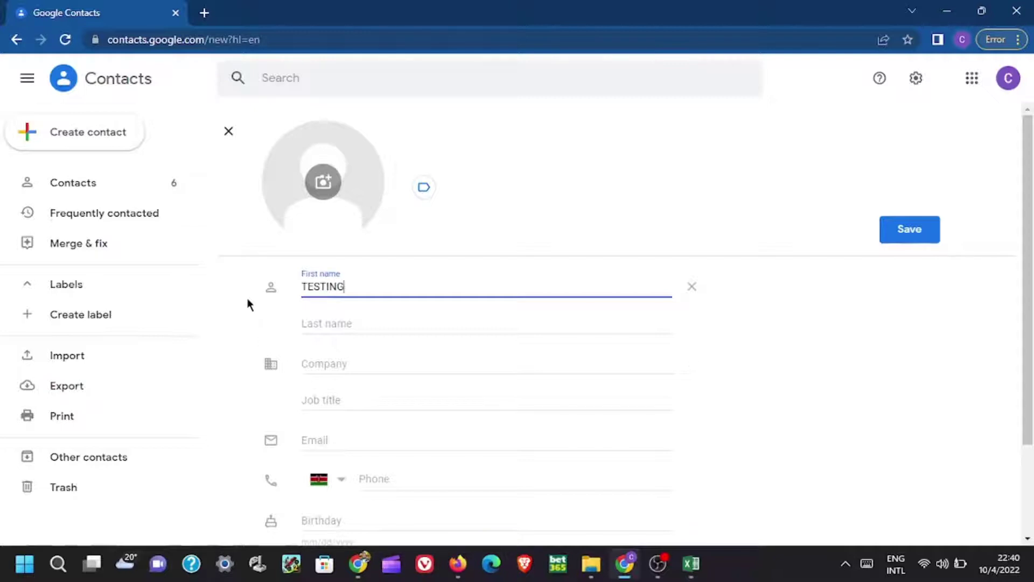
click(390, 478)
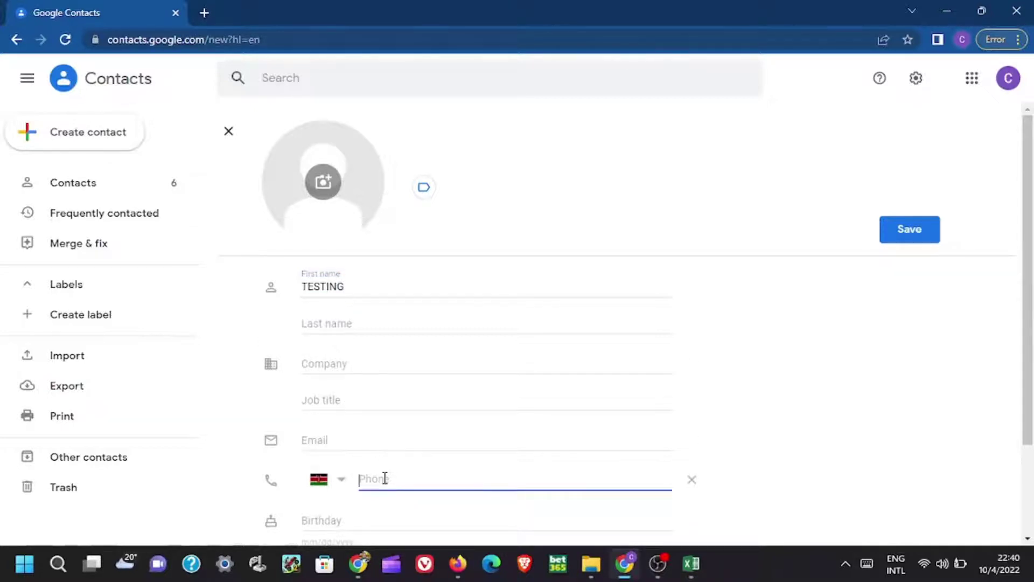
text(123)
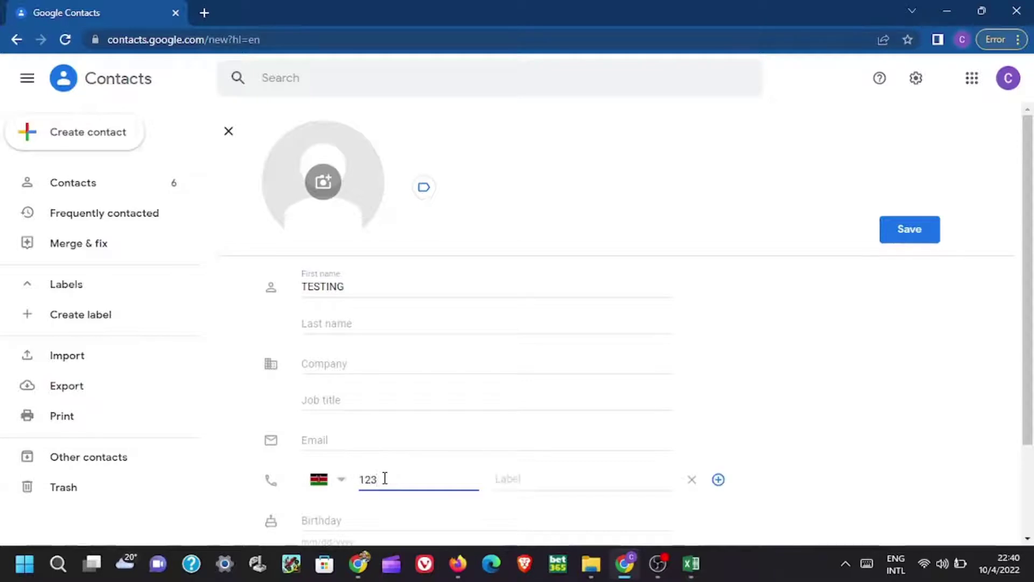
text(456789)
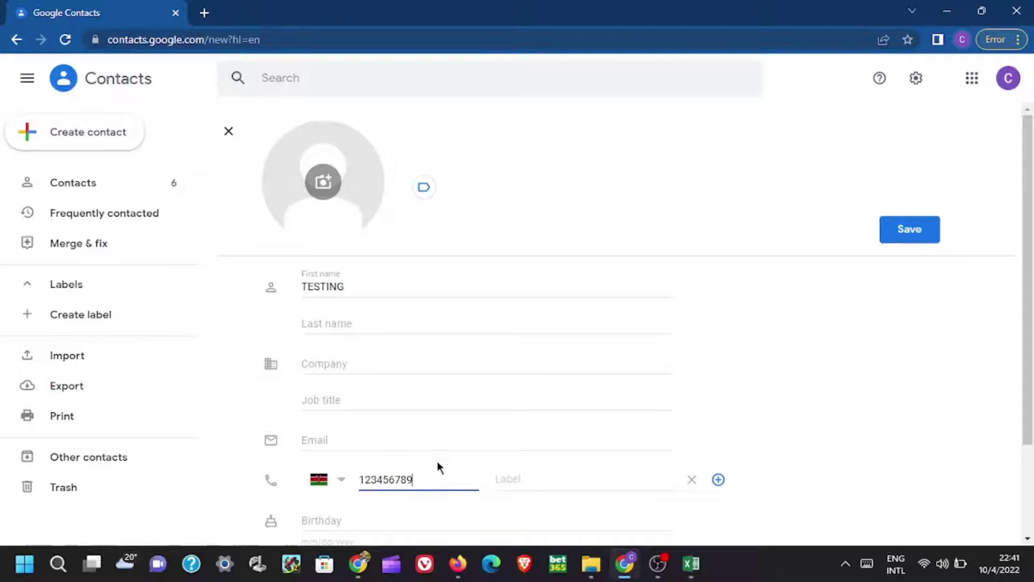
scroll(438, 461, down, 2)
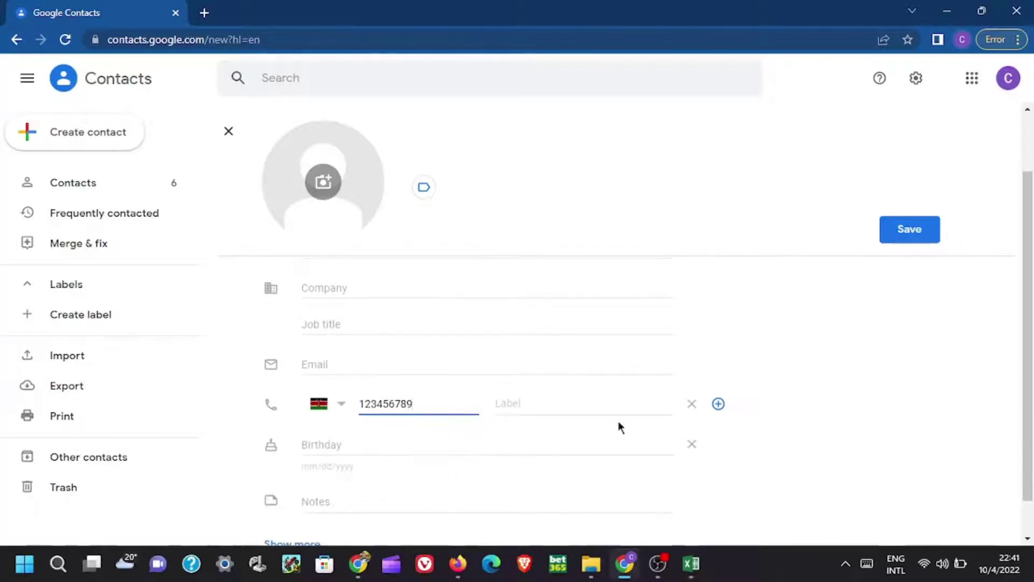
click(912, 231)
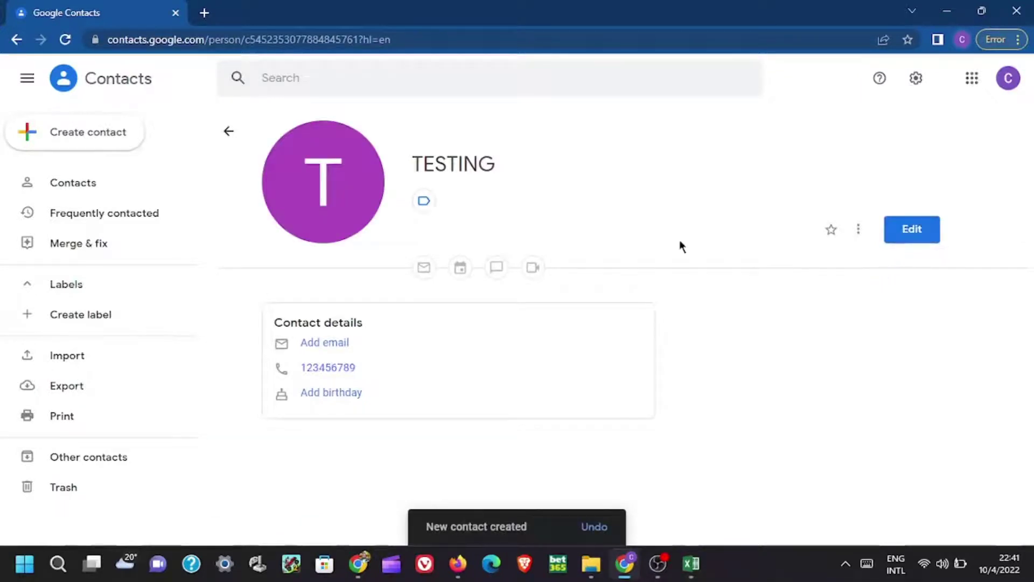
Step: Export the TESTING contact in Google CSV format as contacts.csv
click(858, 231)
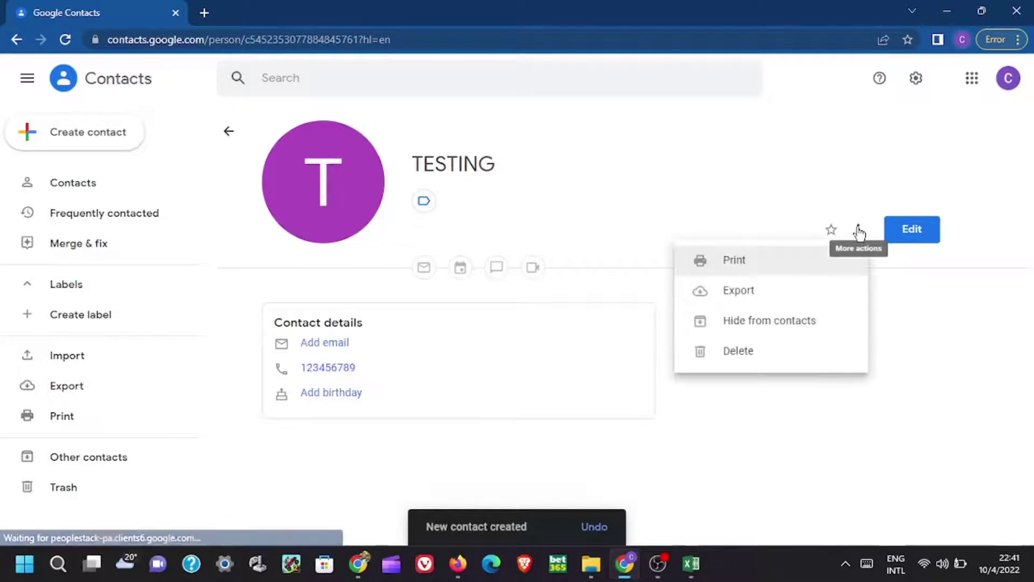
click(774, 295)
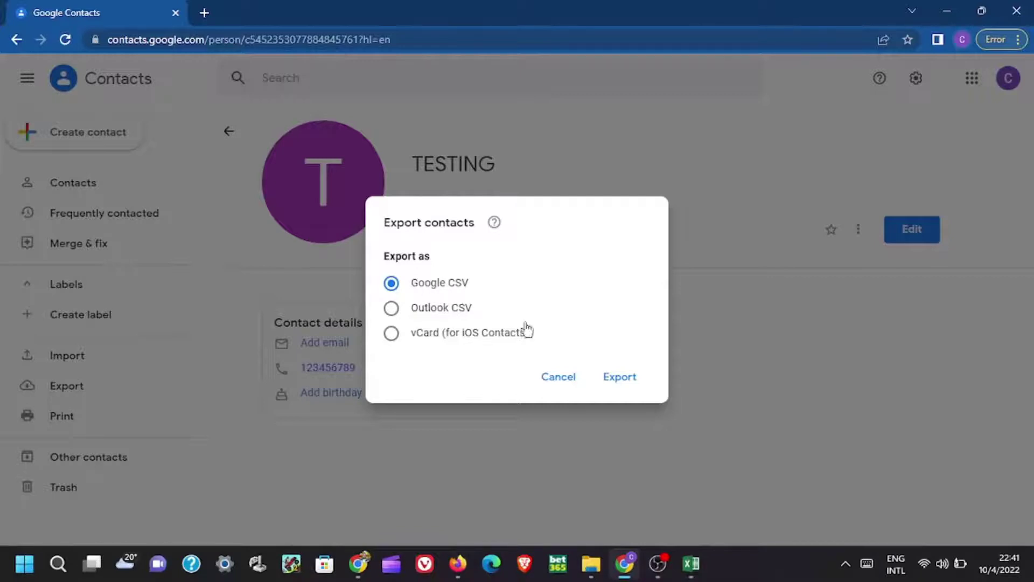
click(620, 376)
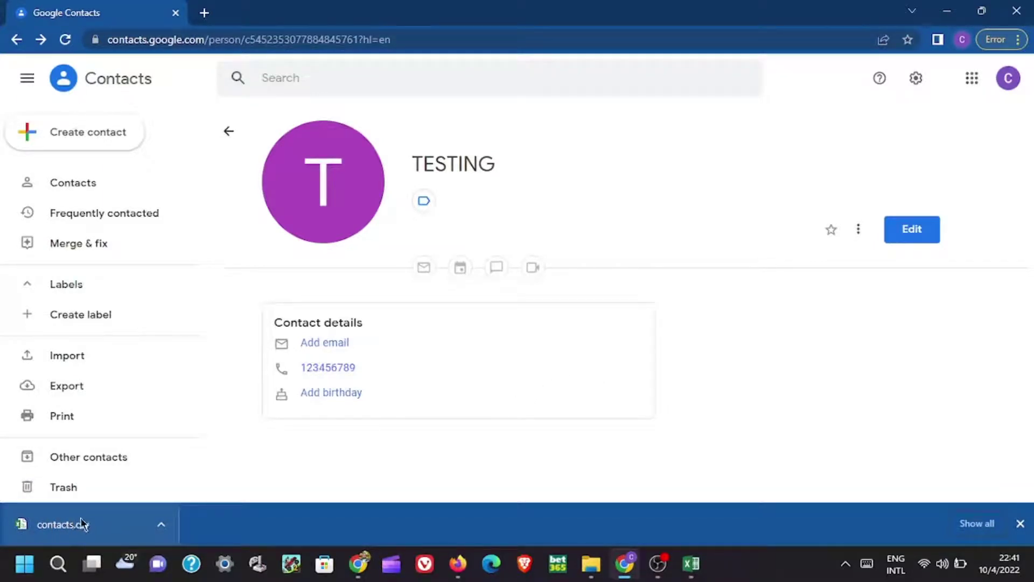
Step: Open the downloaded contacts.csv in Excel and scroll across its columns and back
click(62, 526)
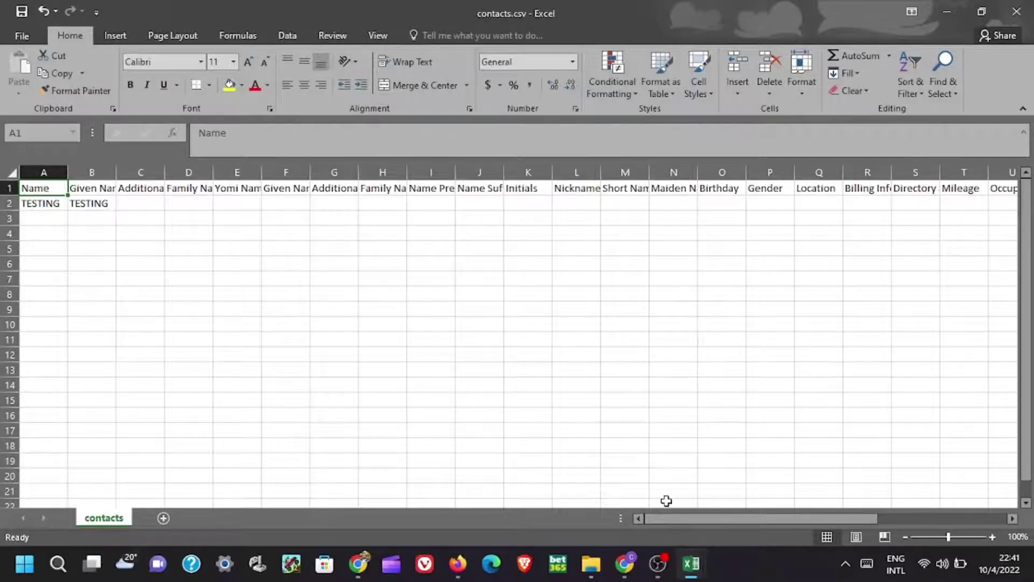
drag(666, 516, 830, 516)
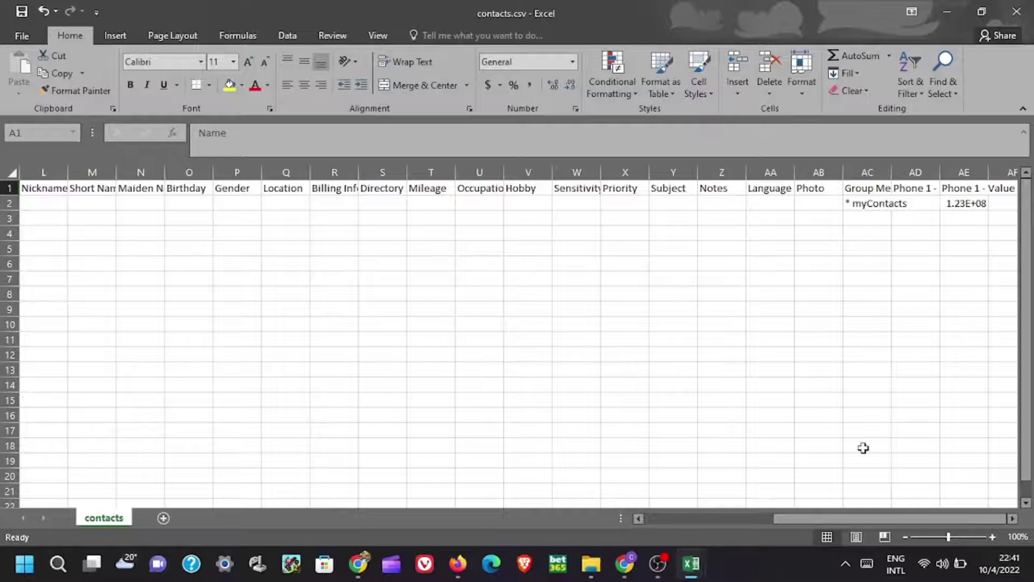
drag(835, 516, 687, 519)
Step: In TEST.xlsx, copy the names 2000–2160 from A2:A162
mouse_move(691, 567)
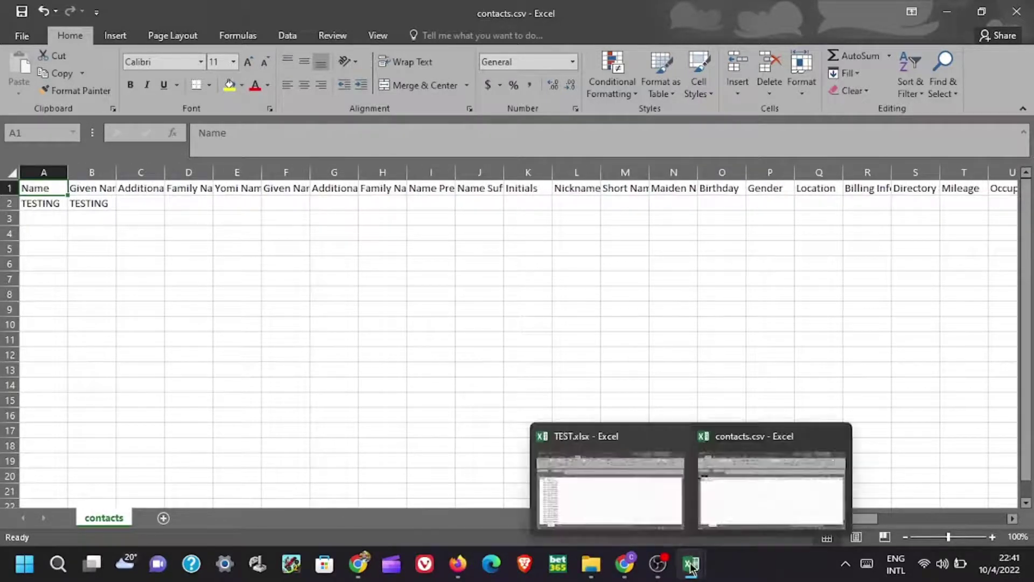
click(629, 493)
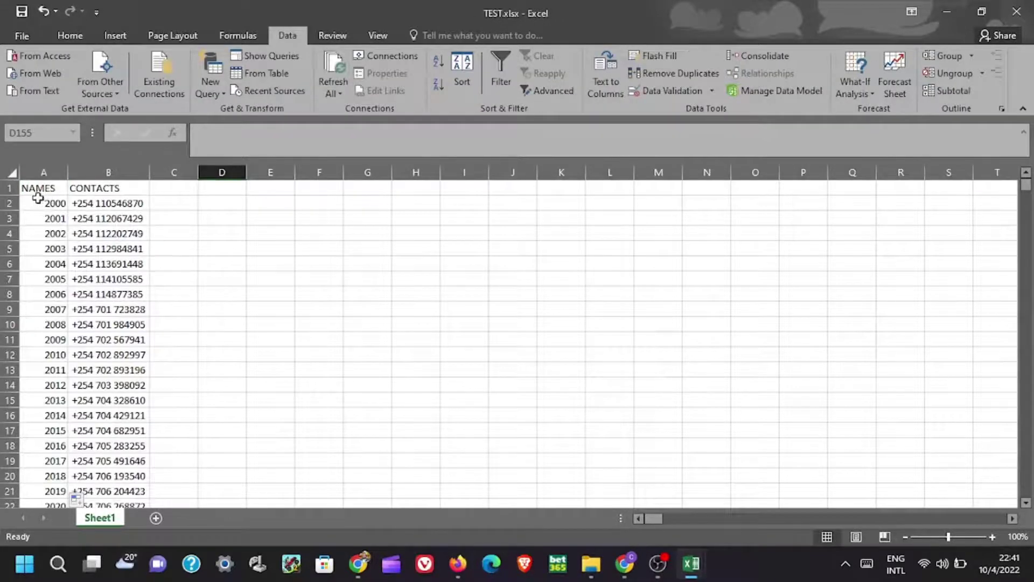
drag(35, 199, 51, 474)
right_click(48, 360)
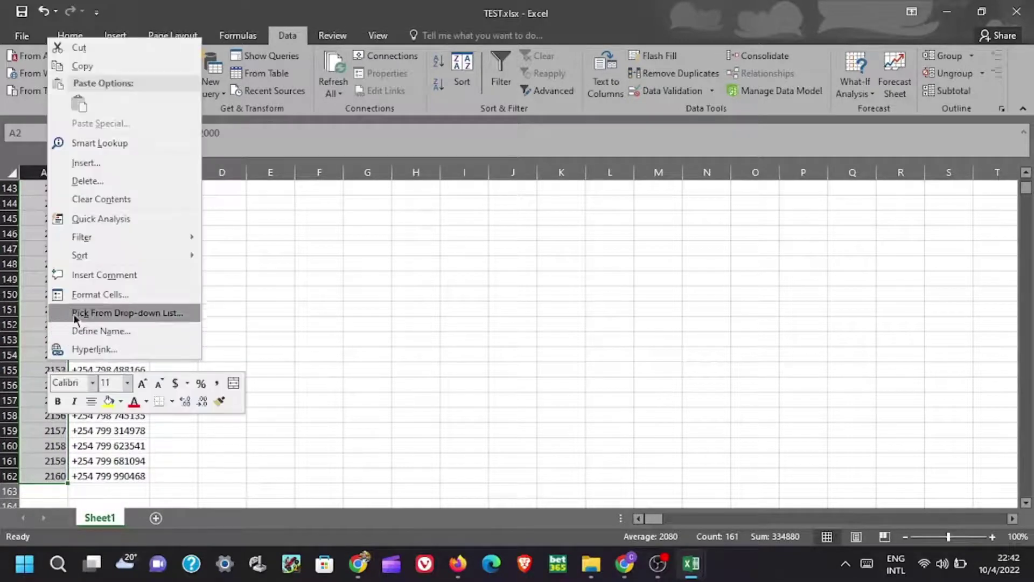
click(82, 66)
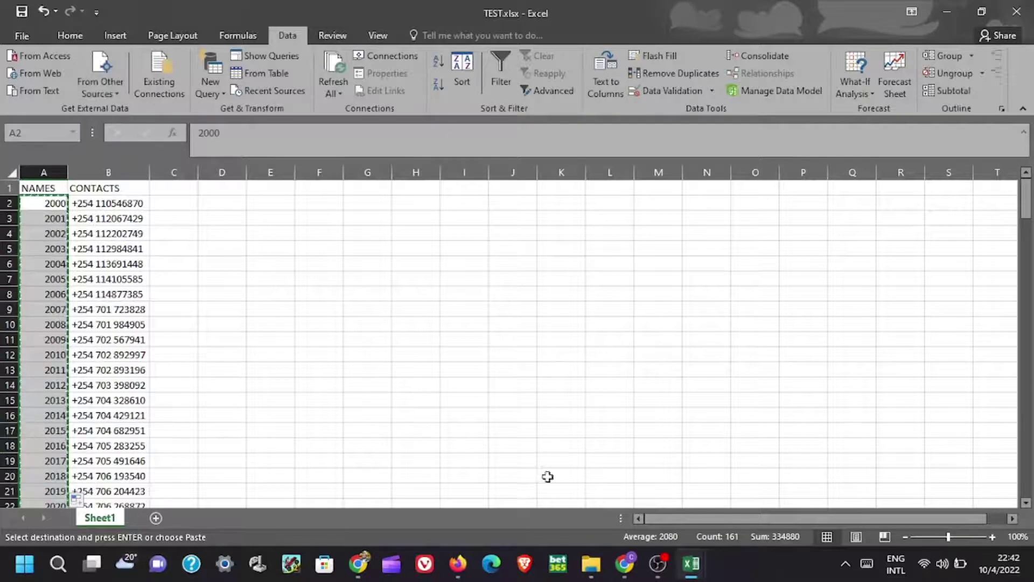
mouse_move(691, 563)
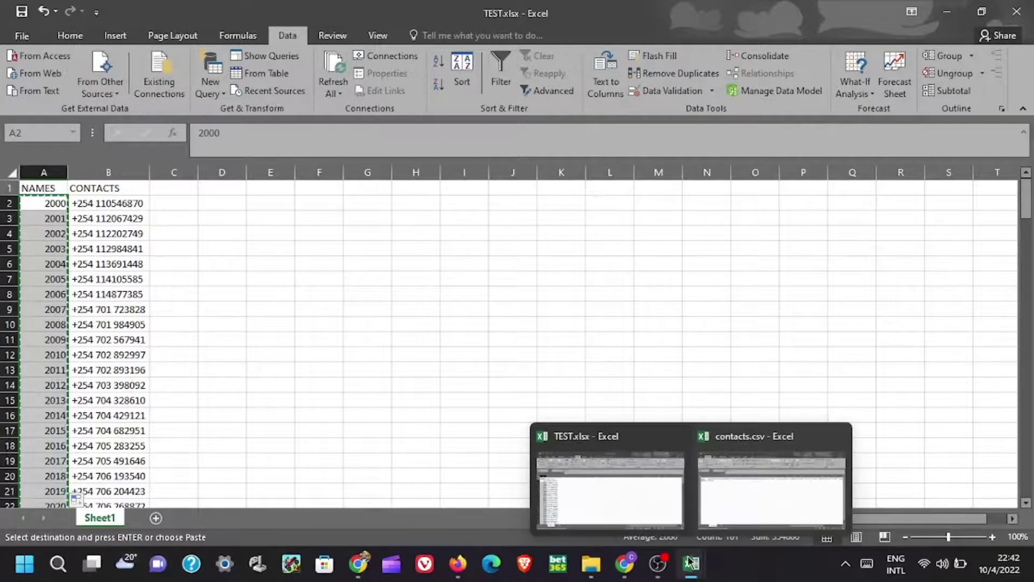
Step: In contacts.csv, paste the copied names into the Name column starting at A3
click(735, 493)
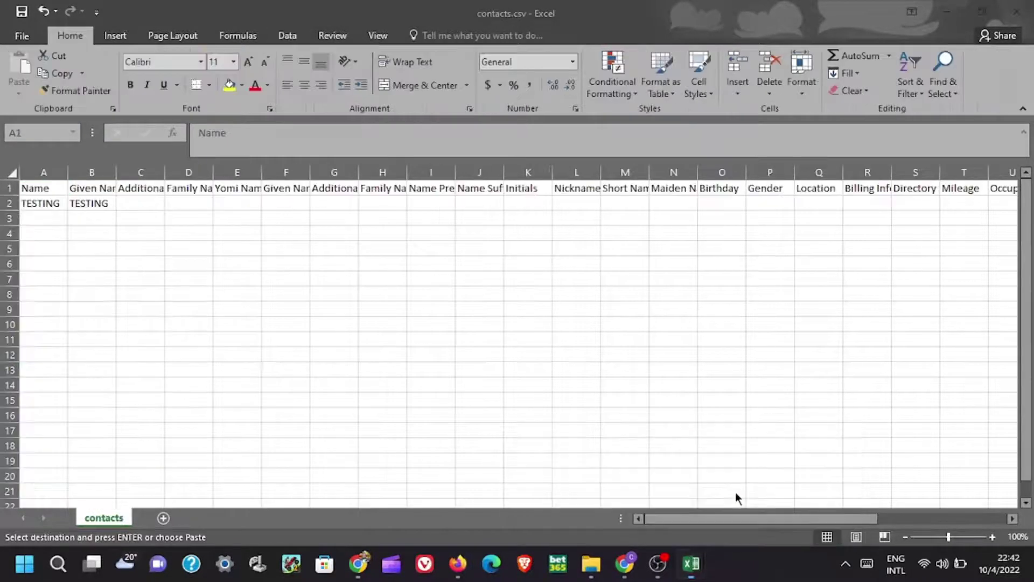
click(36, 219)
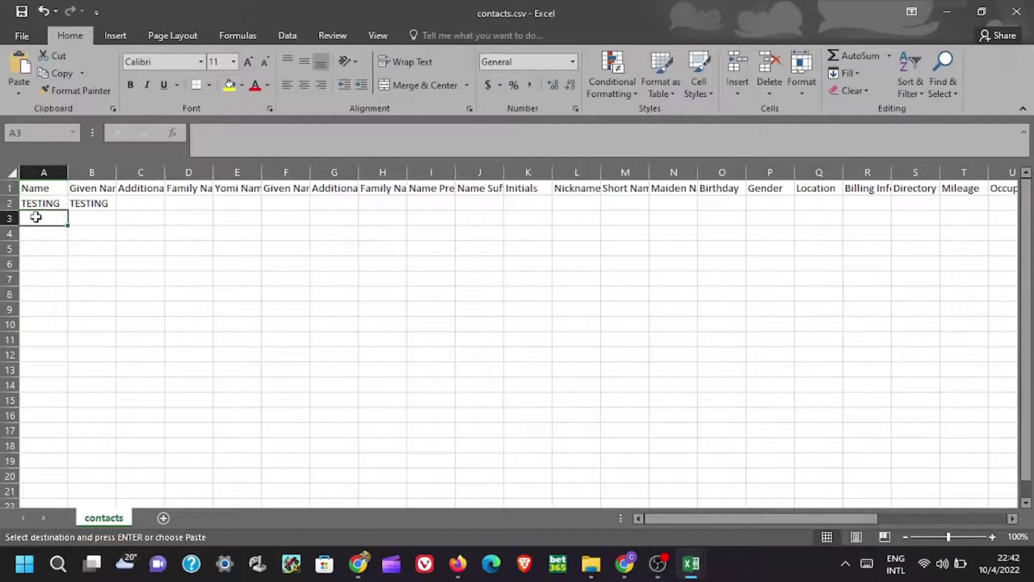
right_click(36, 221)
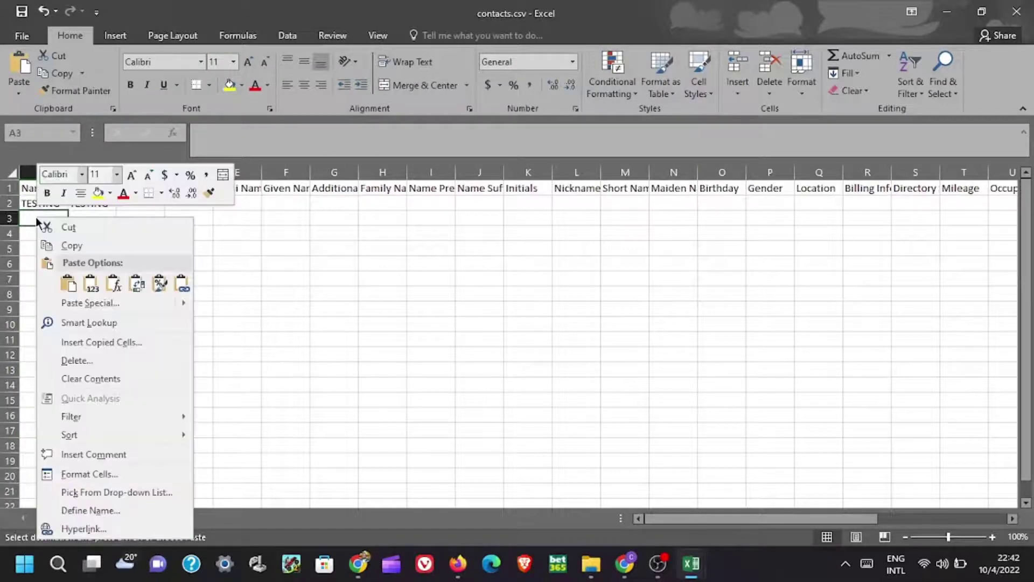
click(67, 281)
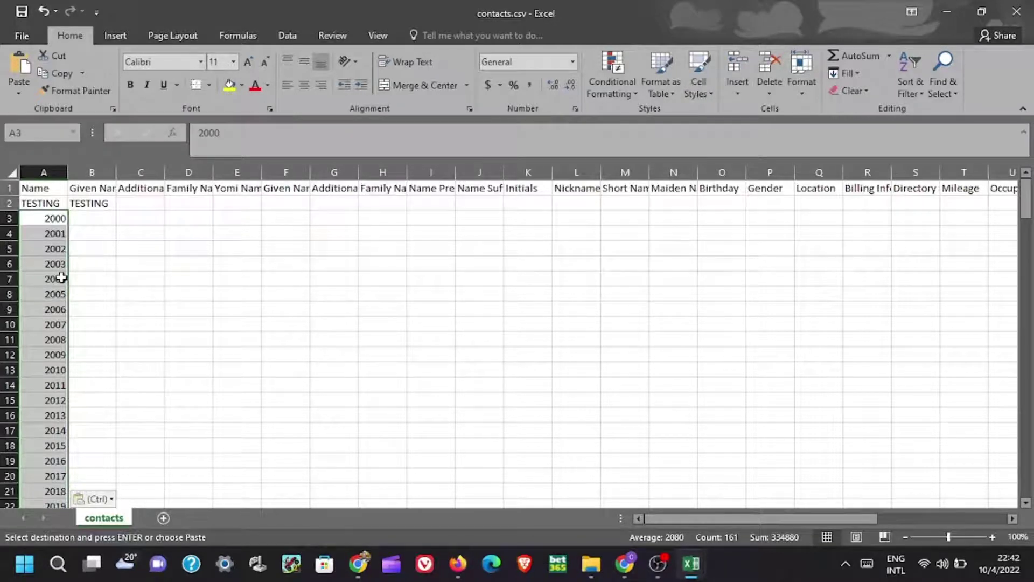
mouse_move(694, 576)
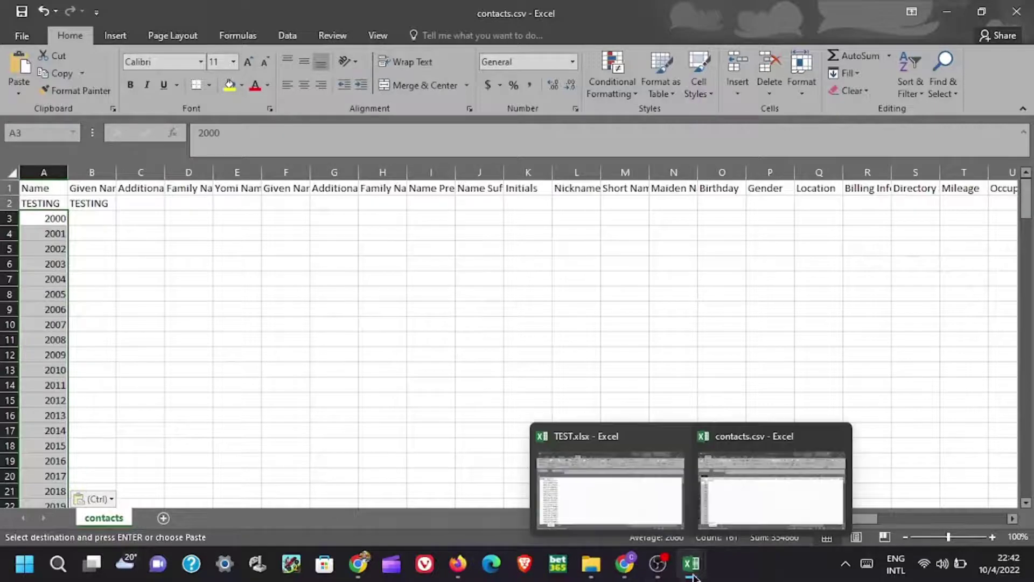
Step: Copy the 161 +254 phone numbers in TEST.xlsx cells B2:B162
click(653, 498)
key(ctrl+shift+Down)
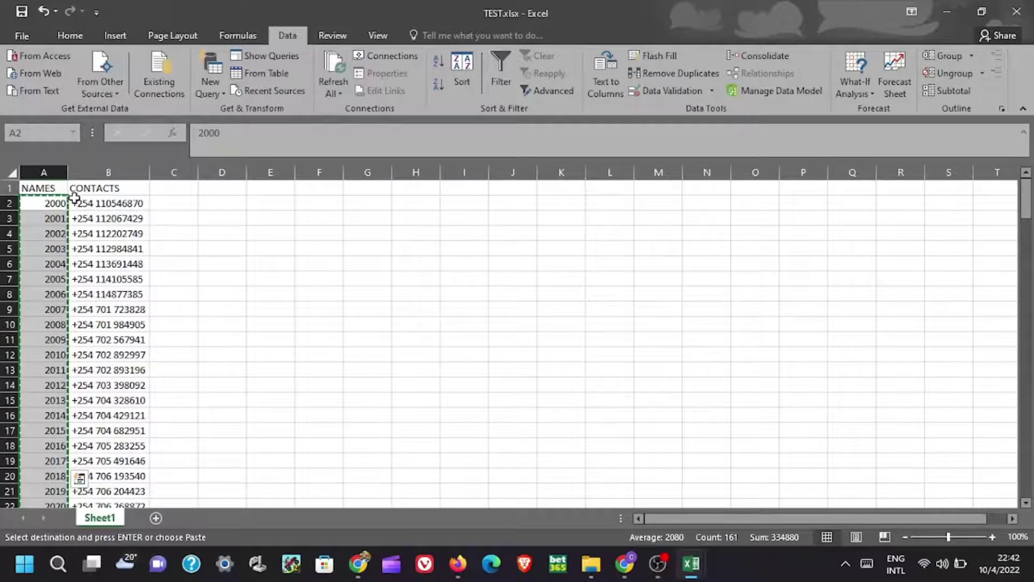
drag(73, 198, 120, 396)
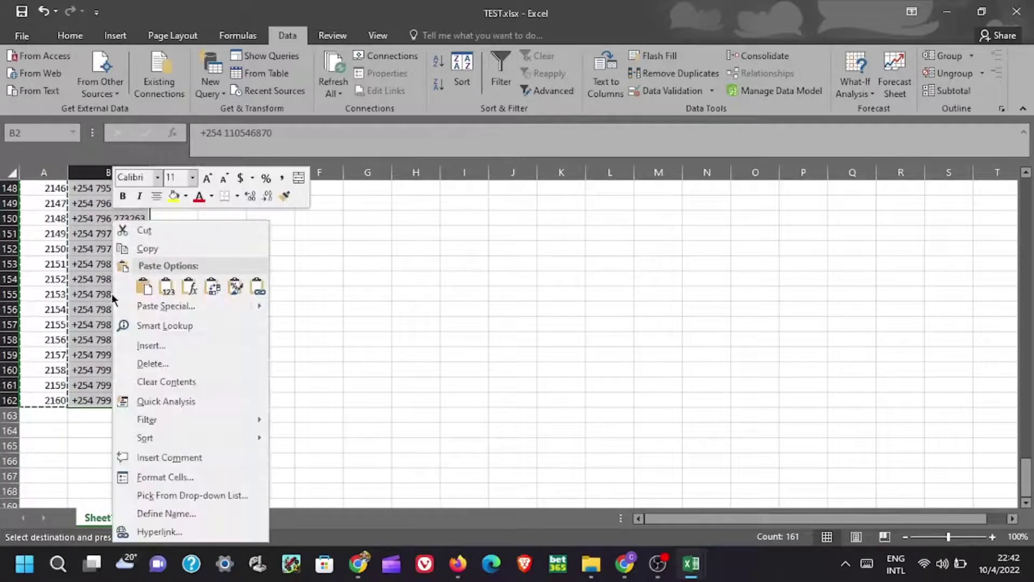
click(160, 247)
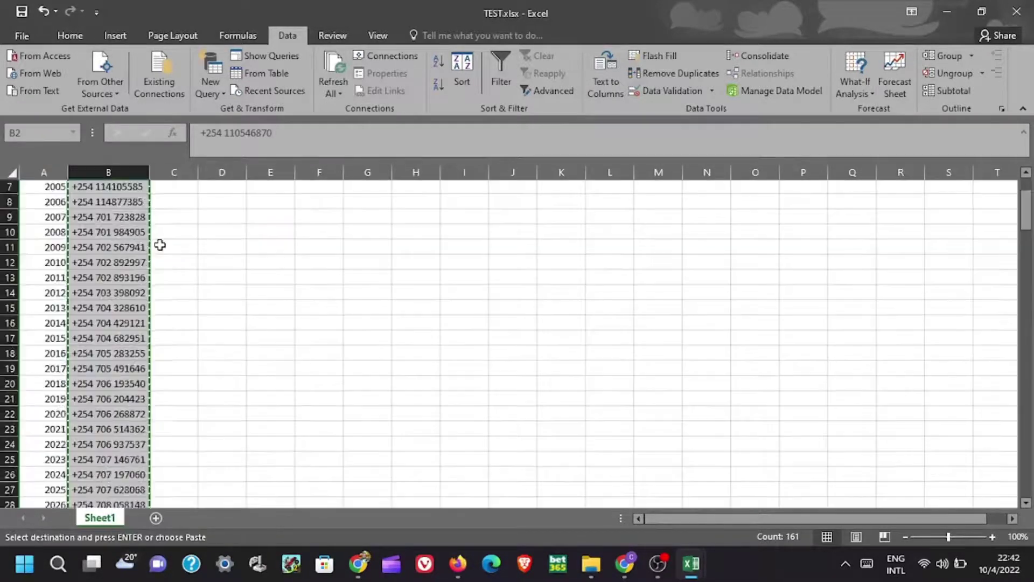
scroll(160, 245, up, 2)
Step: Paste the copied numbers into contacts.csv's Phone 1 - Value column, starting at cell AE3
mouse_move(691, 563)
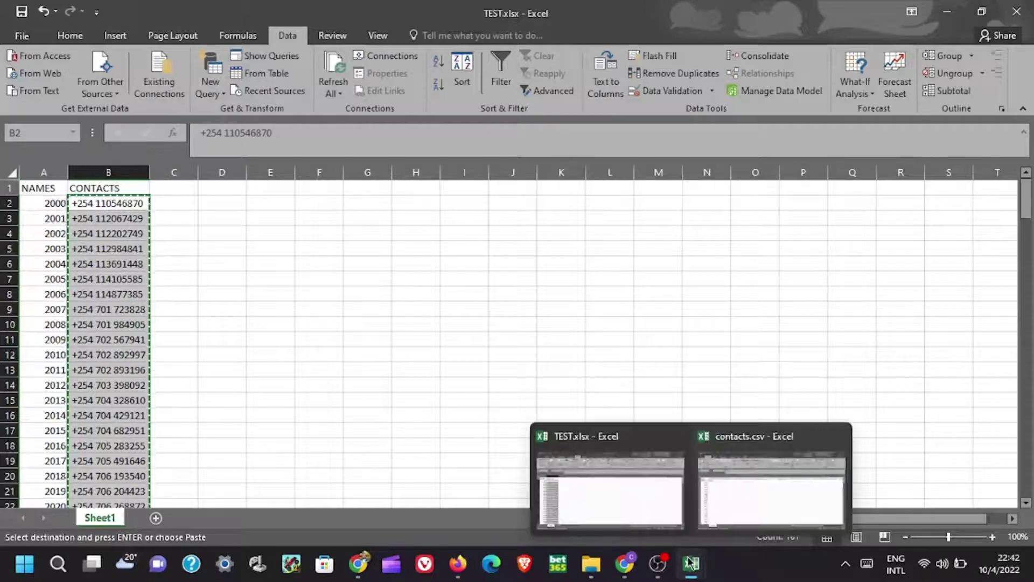
click(728, 515)
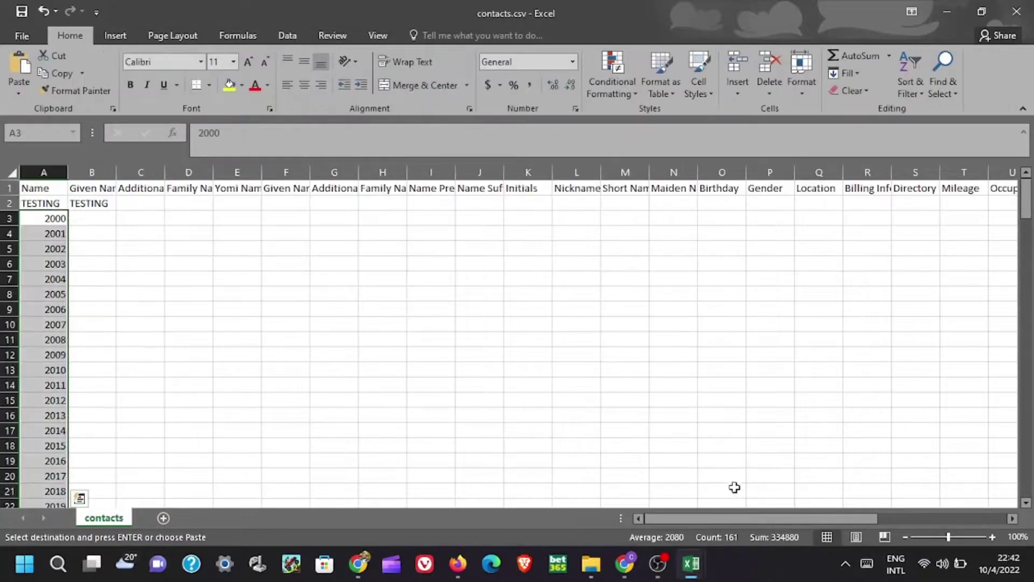
drag(797, 519, 961, 513)
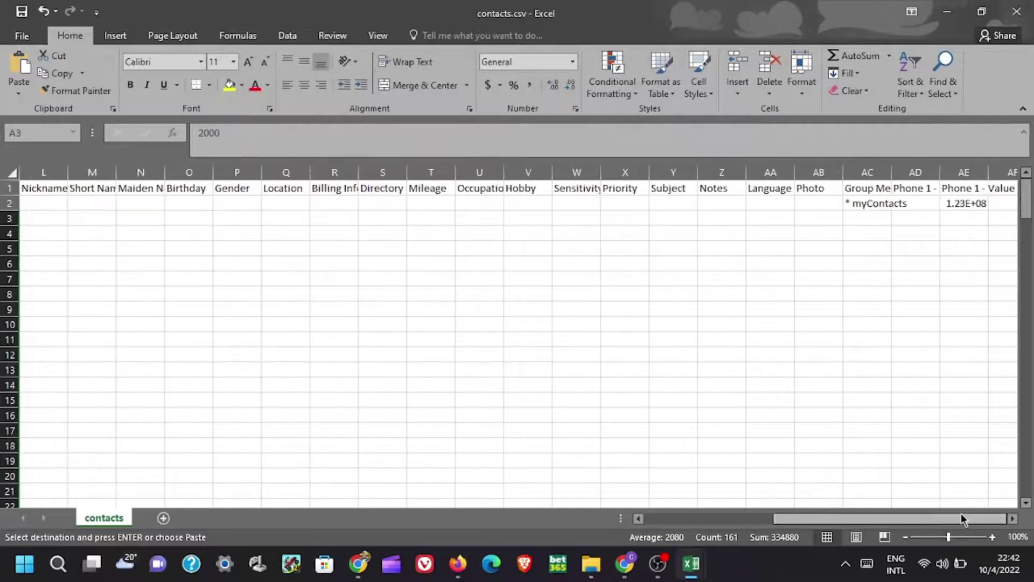
click(962, 222)
right_click(959, 222)
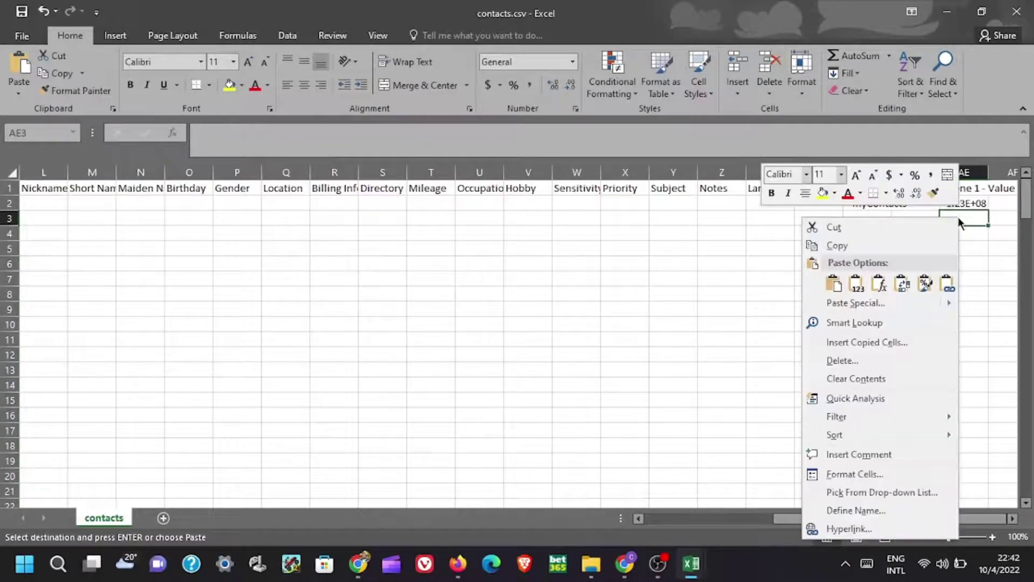
click(833, 284)
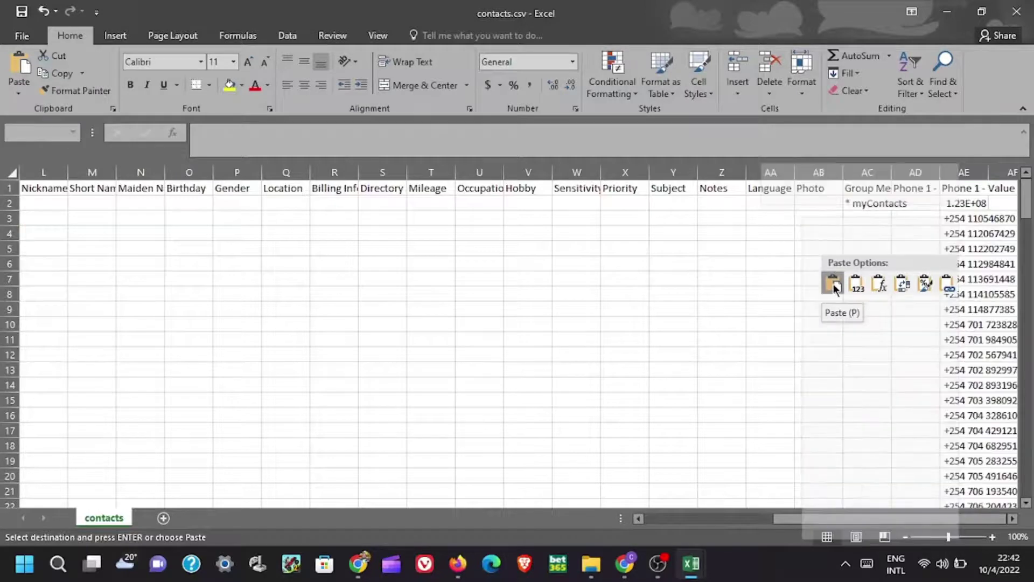
click(833, 285)
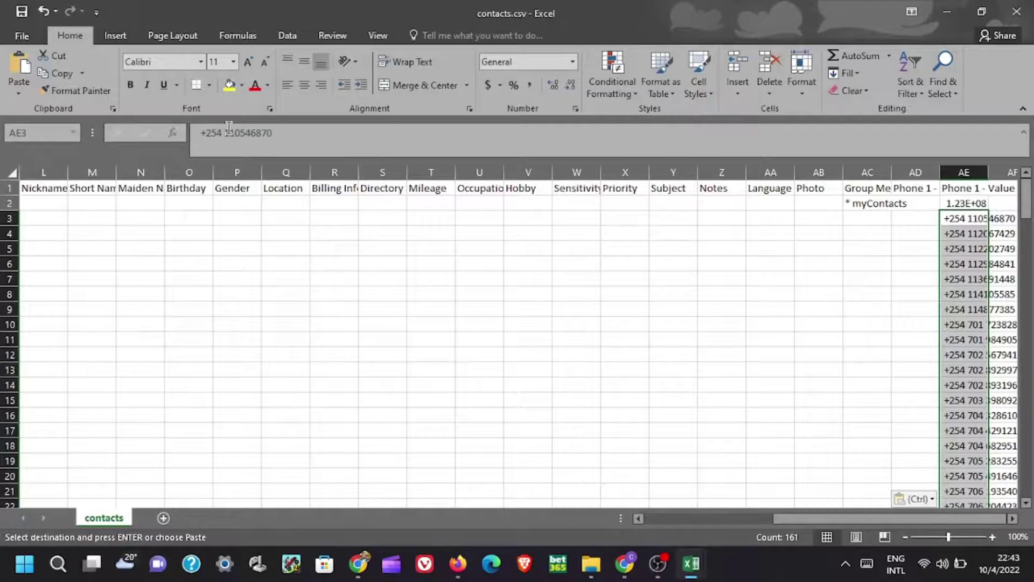
Step: Save contacts.csv, keeping the CSV (Comma delimited) format
click(21, 12)
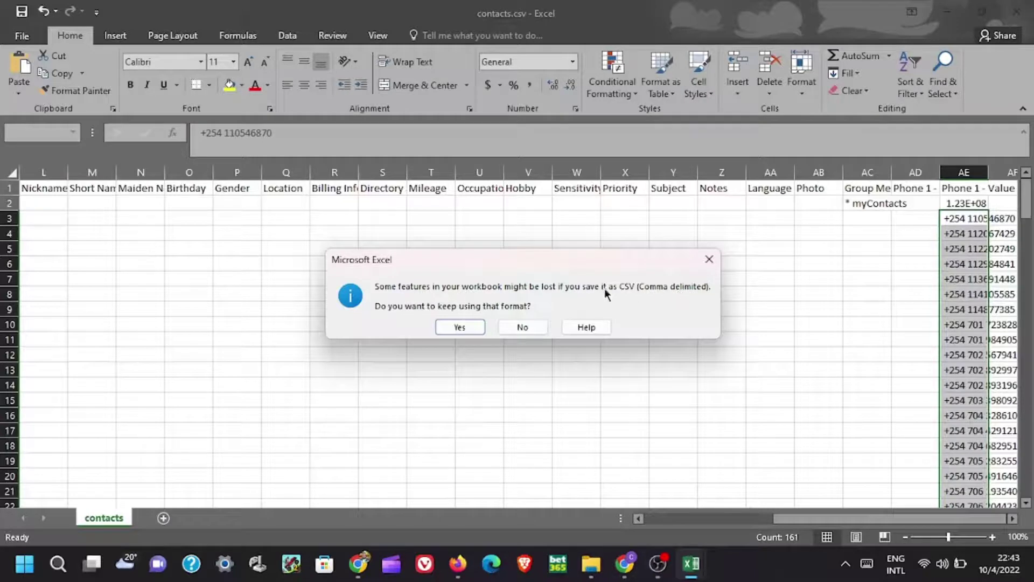
click(457, 327)
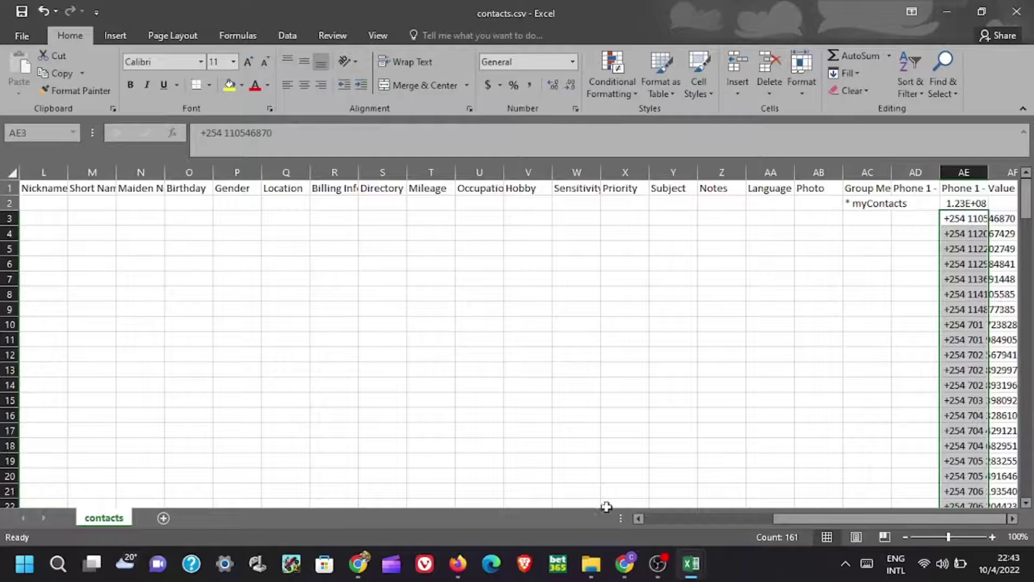
Step: Choose contacts.csv from Downloads as the file in Google Contacts' Import contacts dialog
click(623, 564)
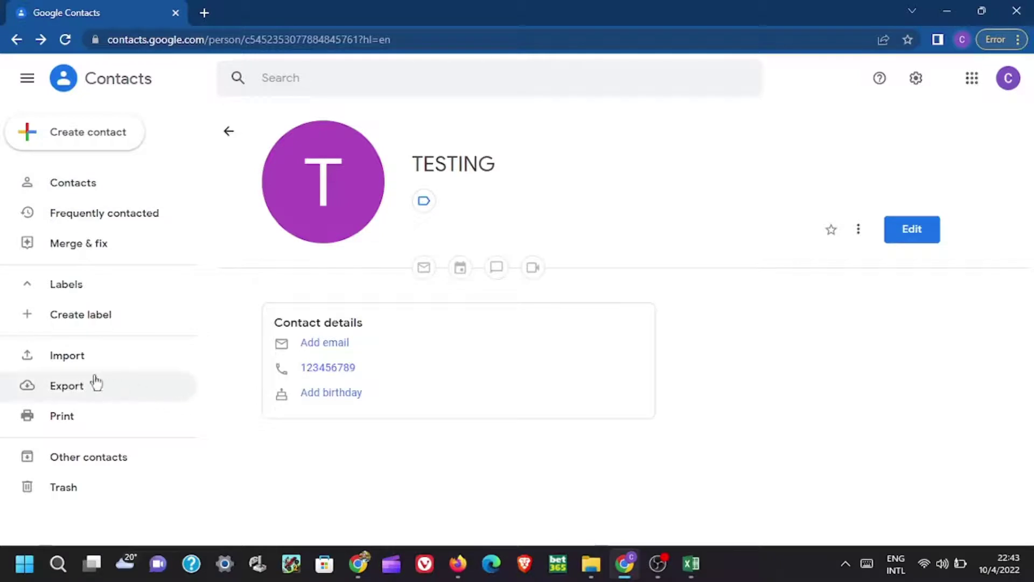
click(71, 359)
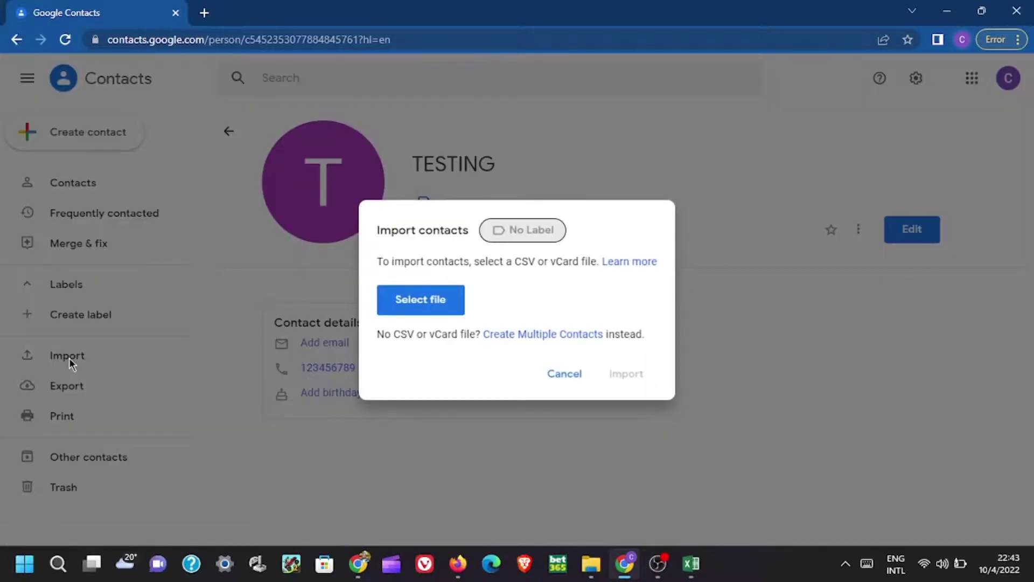
click(432, 301)
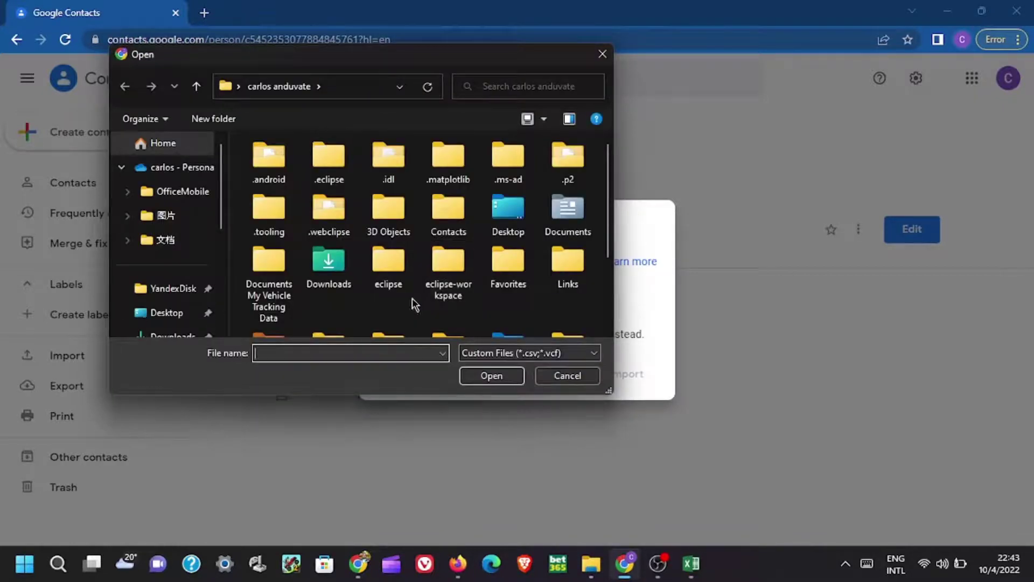
scroll(167, 254, down, 1)
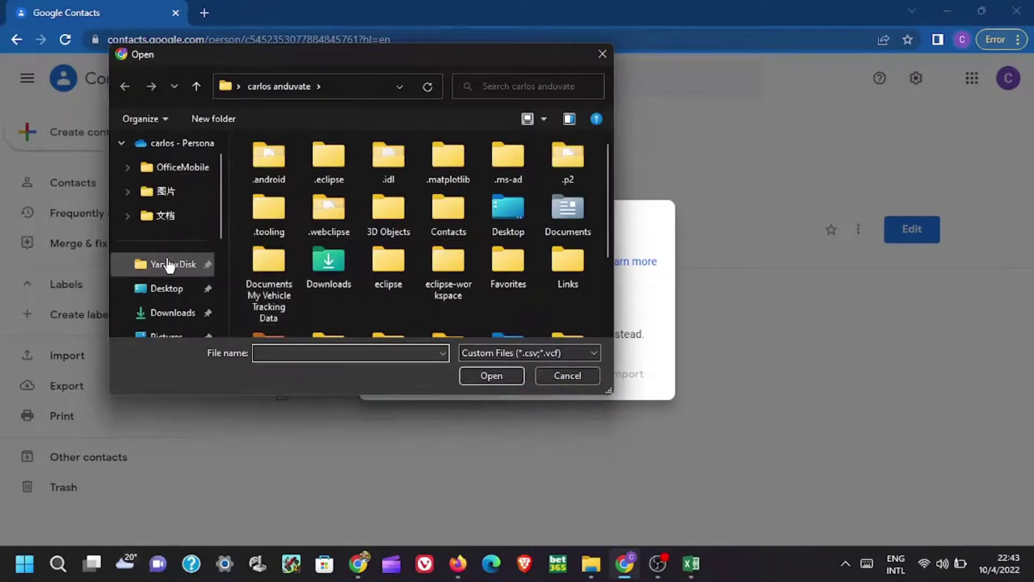
click(173, 317)
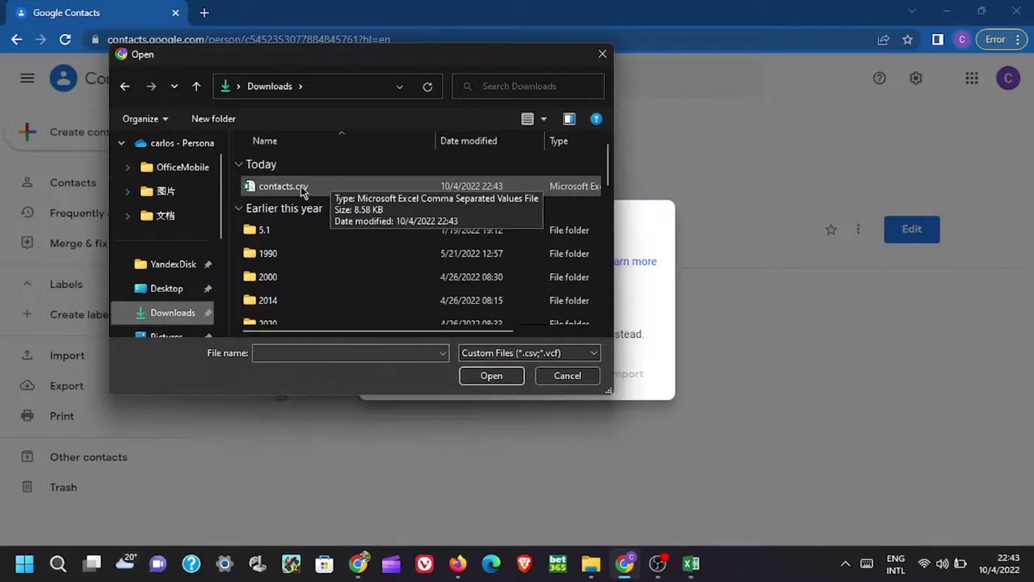
double_click(284, 186)
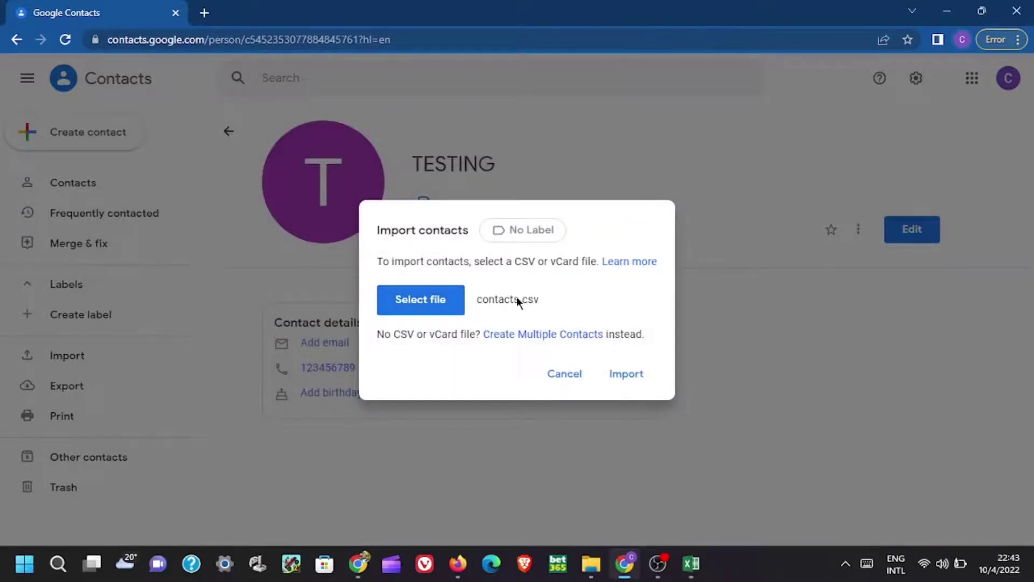
Step: Import contacts.csv and review the 162 new contacts, 2000 through 2160 plus TESTING
click(631, 377)
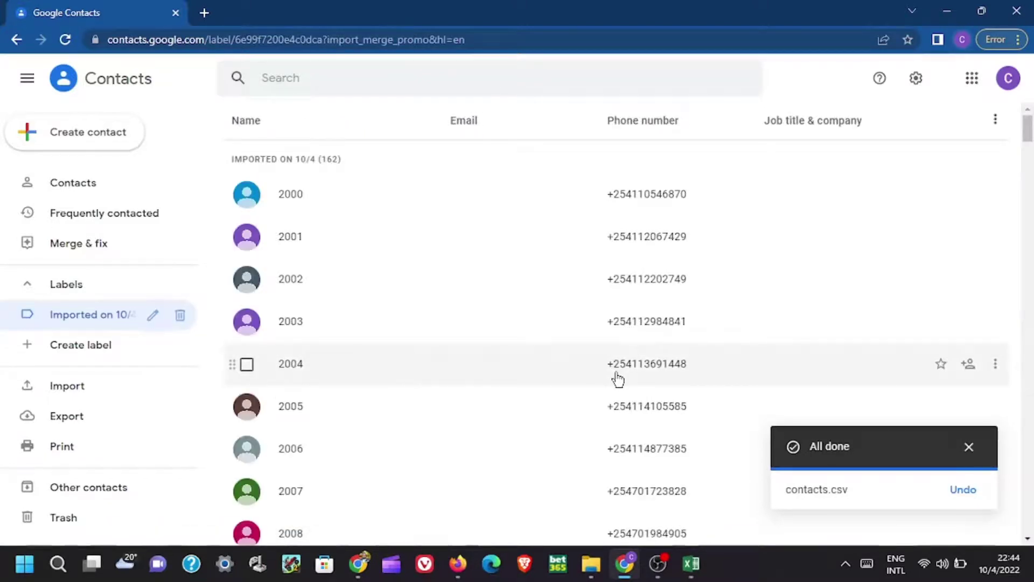
scroll(407, 221, down, 5)
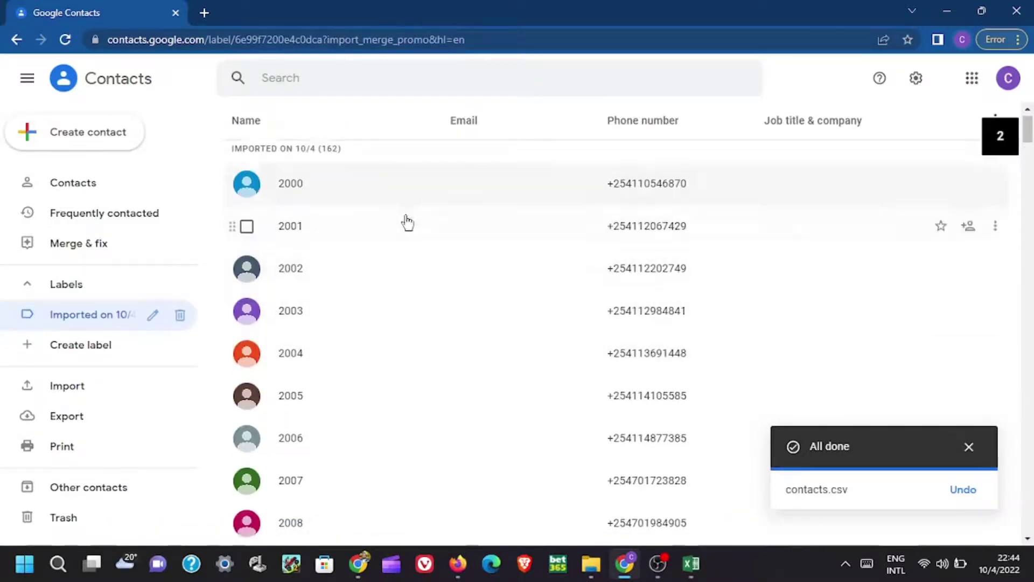
scroll(413, 247, down, 20)
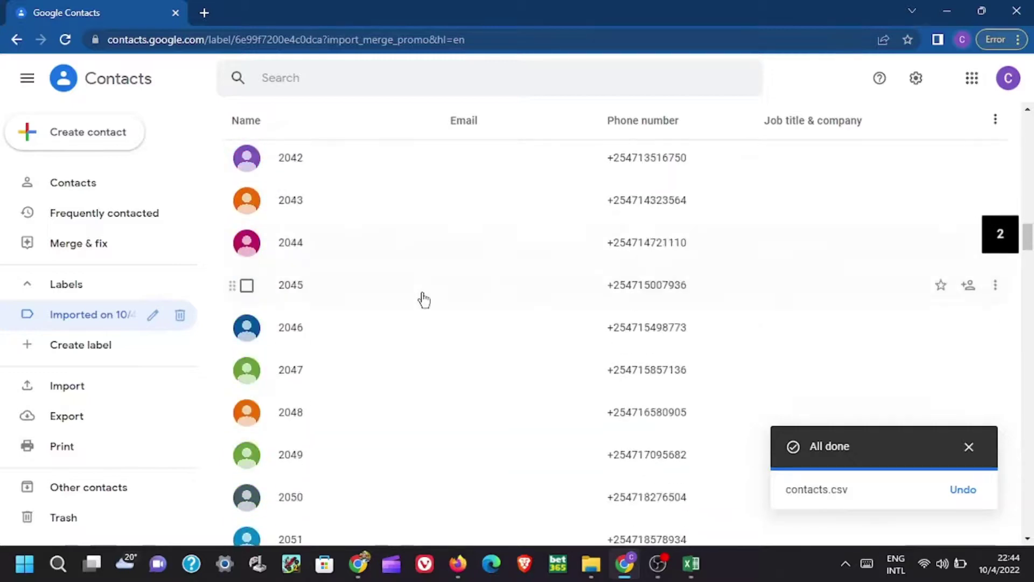
scroll(422, 303, down, 20)
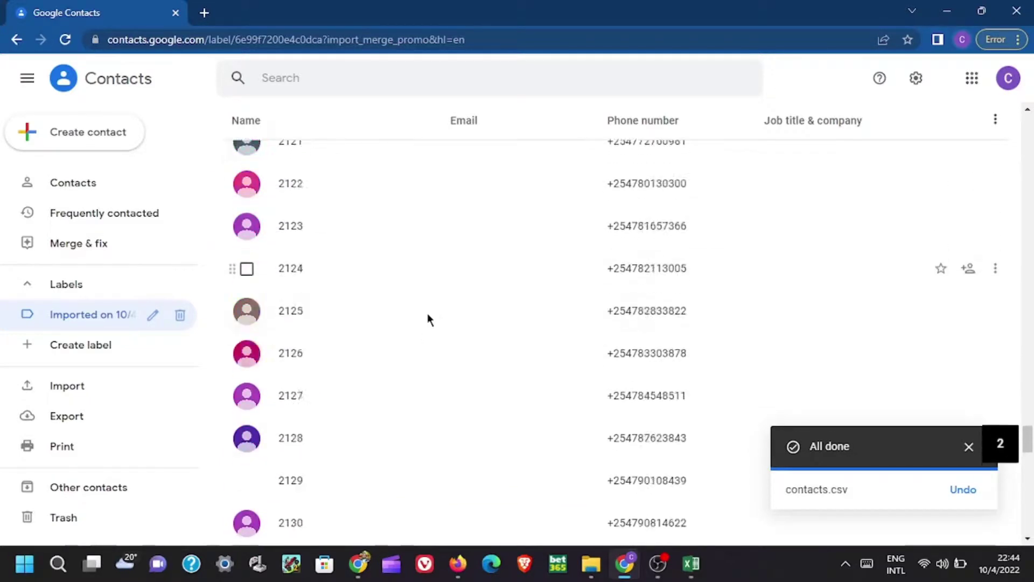
scroll(427, 318, down, 10)
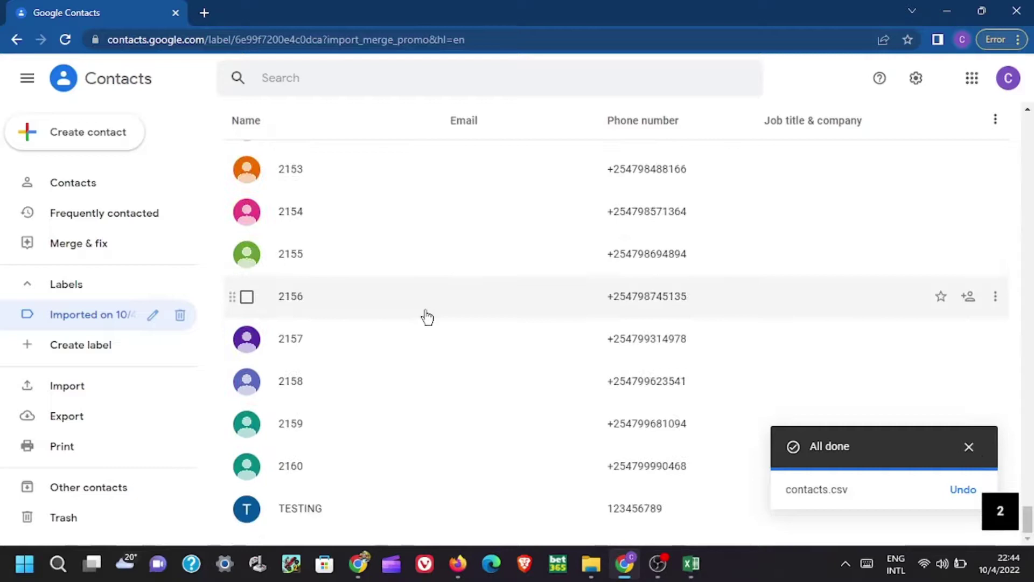
scroll(425, 315, up, 14)
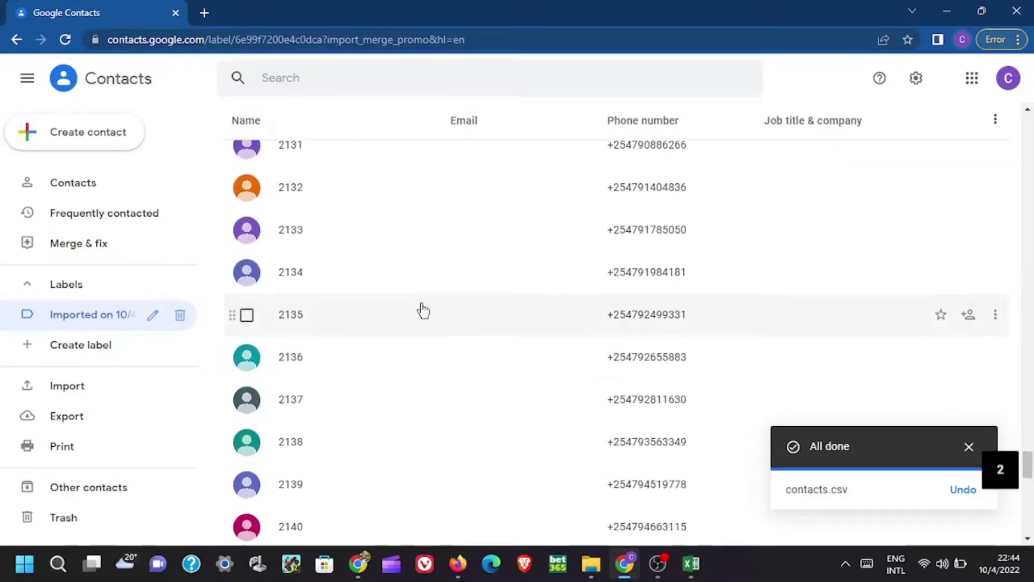
scroll(423, 311, up, 20)
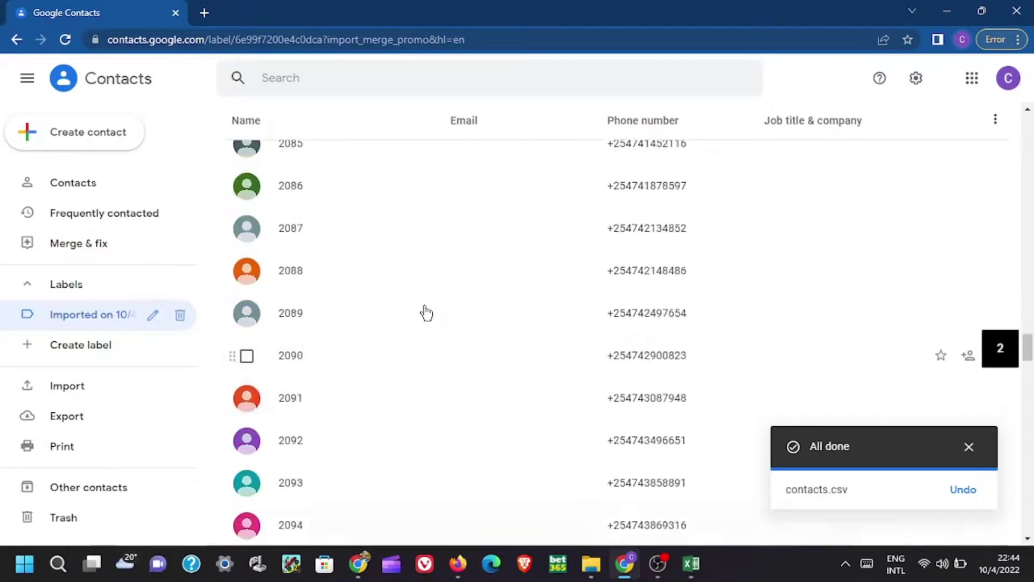
scroll(426, 311, up, 20)
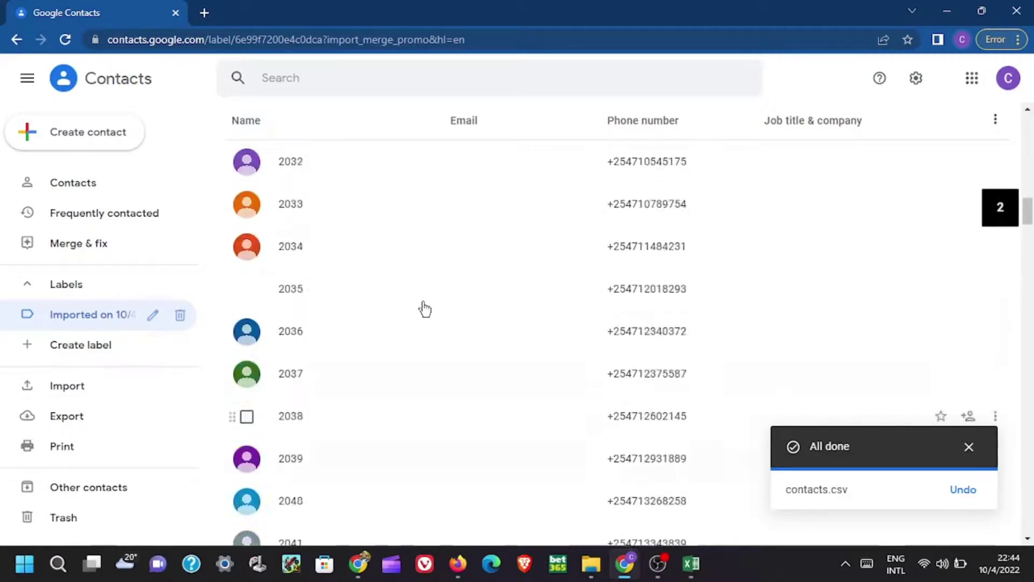
scroll(425, 310, up, 20)
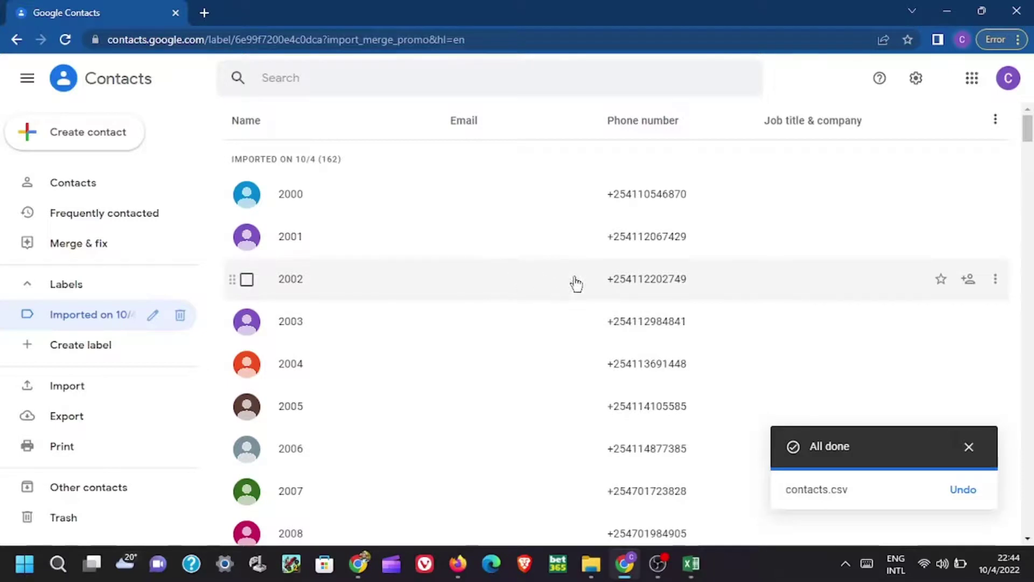
Step: Dismiss the import-complete notice and open Accounts & sync in the phone's Settings
click(969, 448)
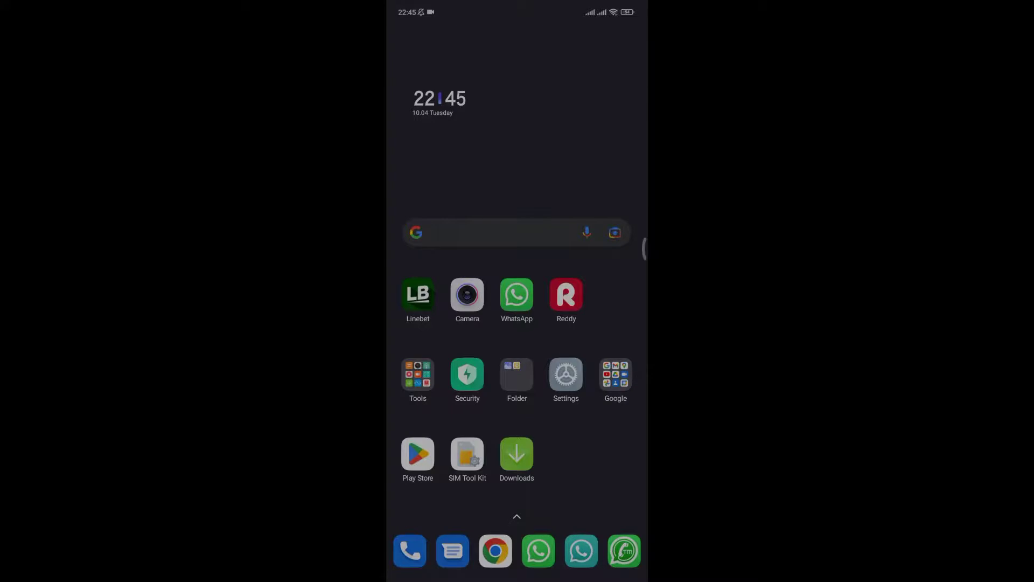
click(565, 374)
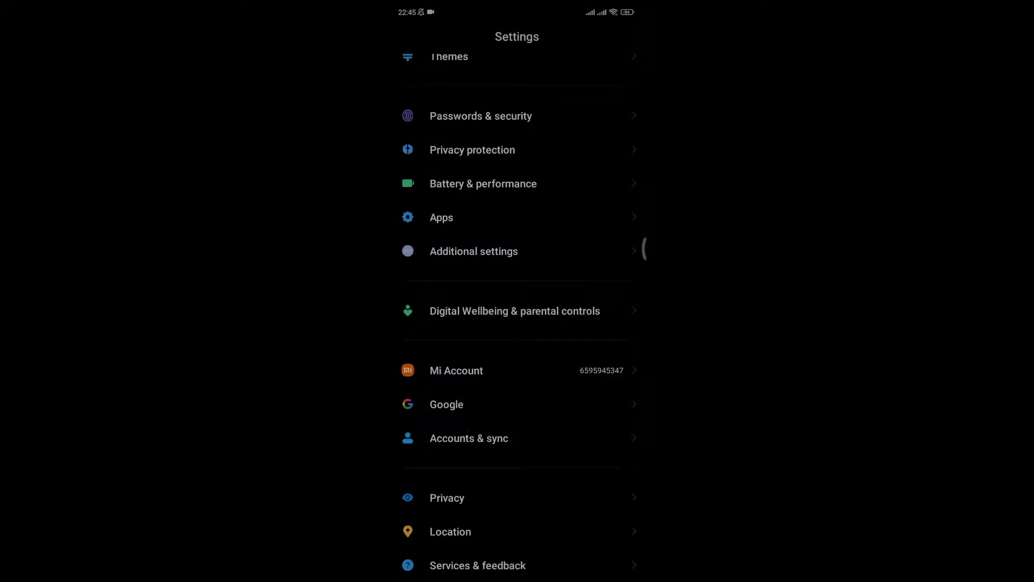
scroll(517, 324, up, 10)
scroll(517, 323, down, 3)
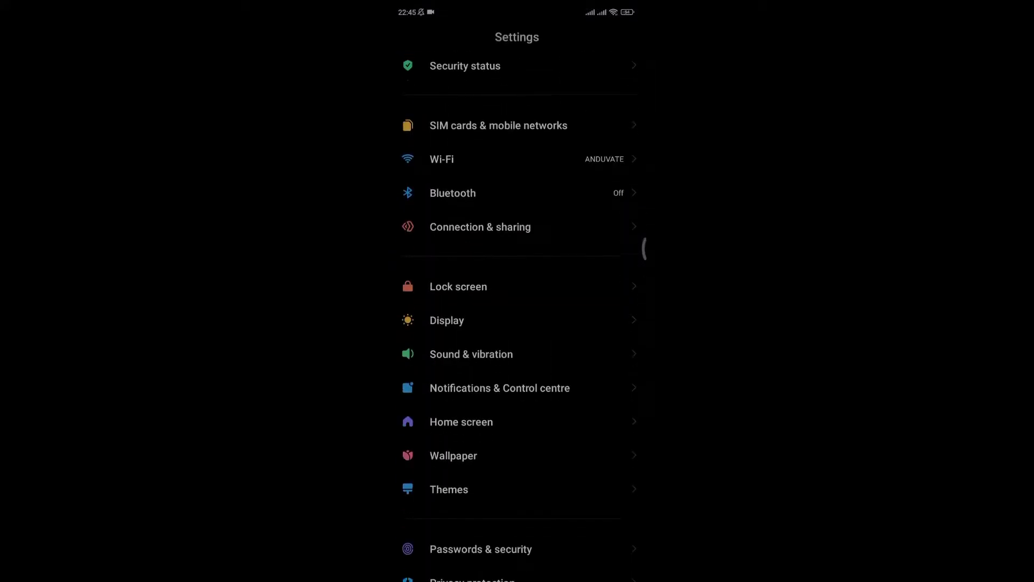
scroll(517, 323, down, 8)
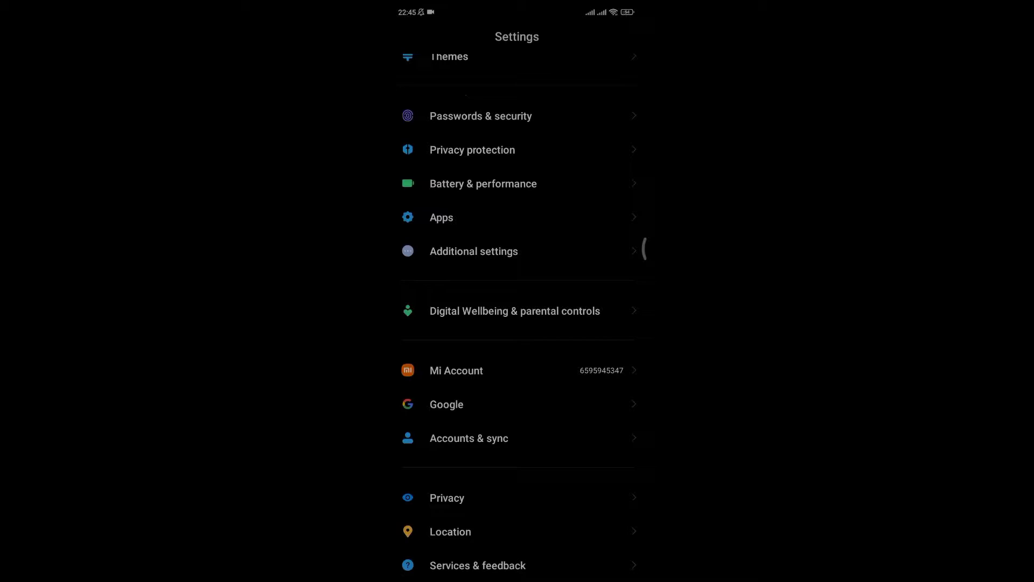
click(469, 438)
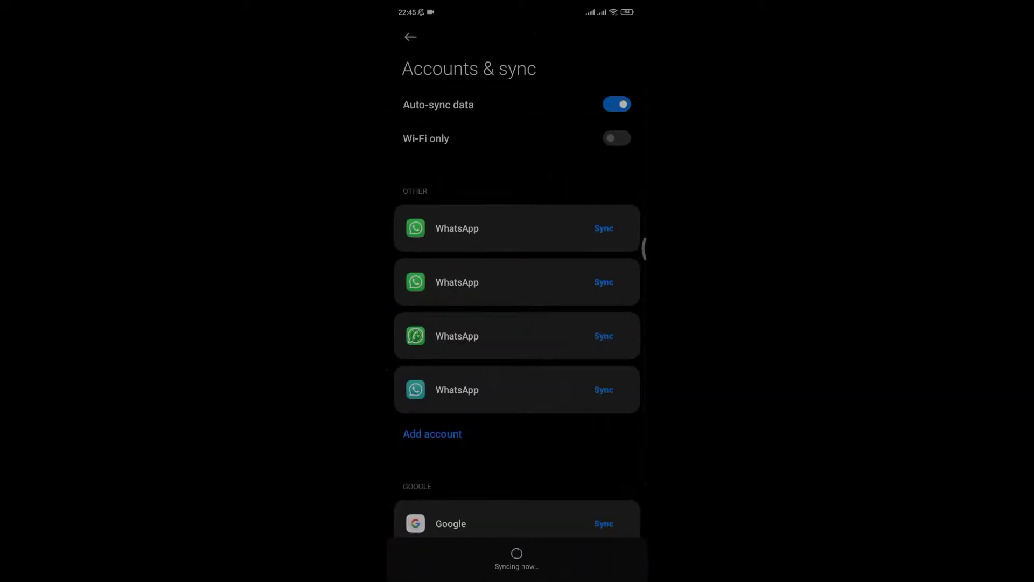
Step: Let the account sync finish, checking the Google account on the Accounts & sync page
scroll(517, 324, down, 2)
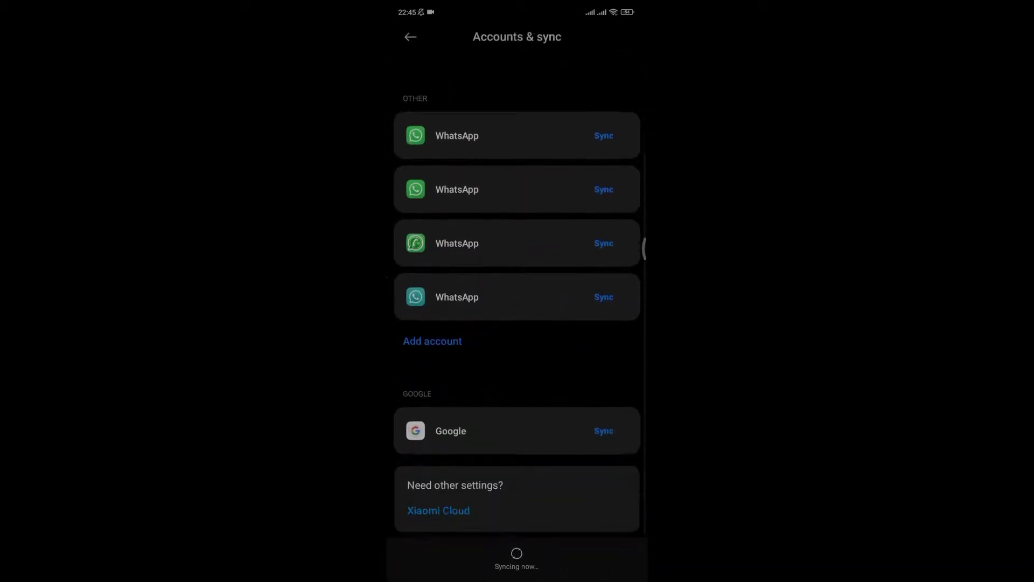
scroll(517, 291, up, 1)
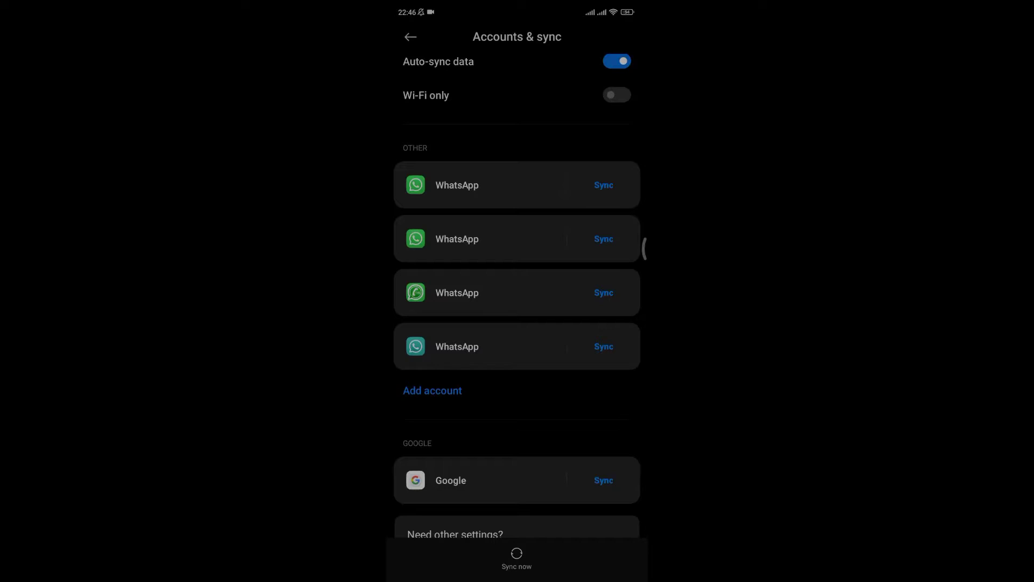
Step: Browse the phone's Contacts list to confirm the synced contacts 2000 through 2160
drag(516, 576, 516, 377)
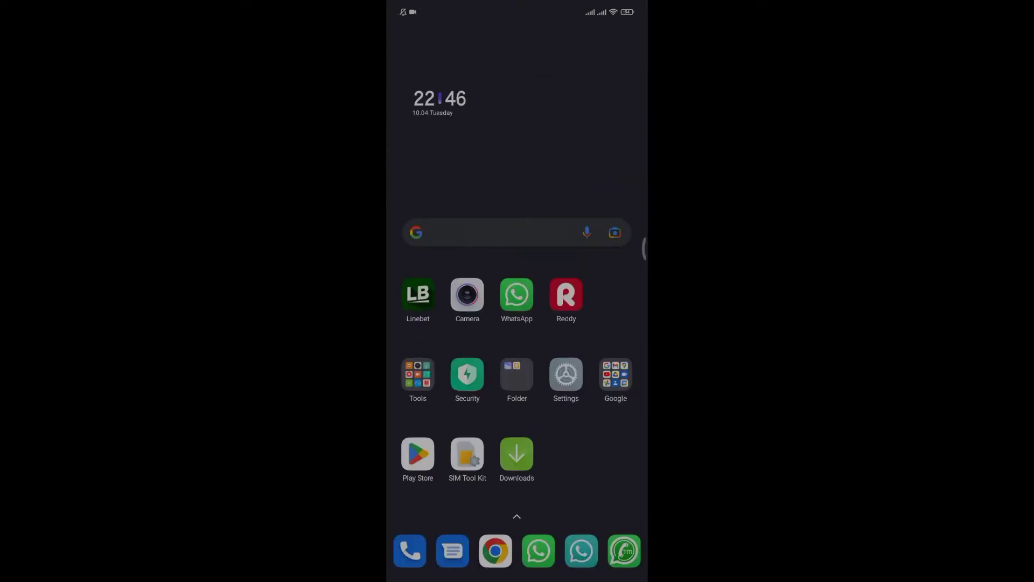
click(410, 551)
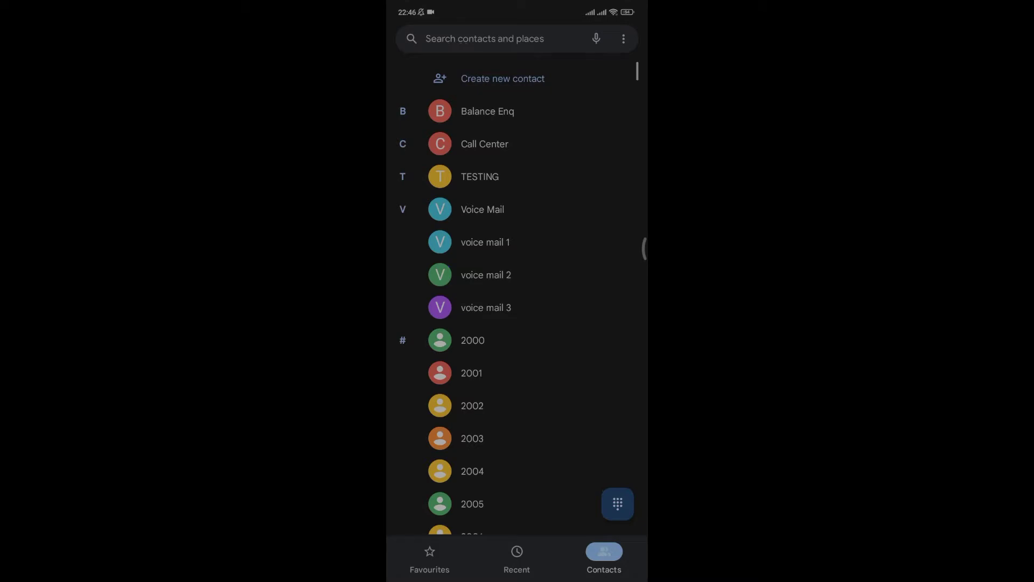
drag(485, 340, 485, 74)
drag(485, 237, 485, 97)
drag(485, 212, 485, 64)
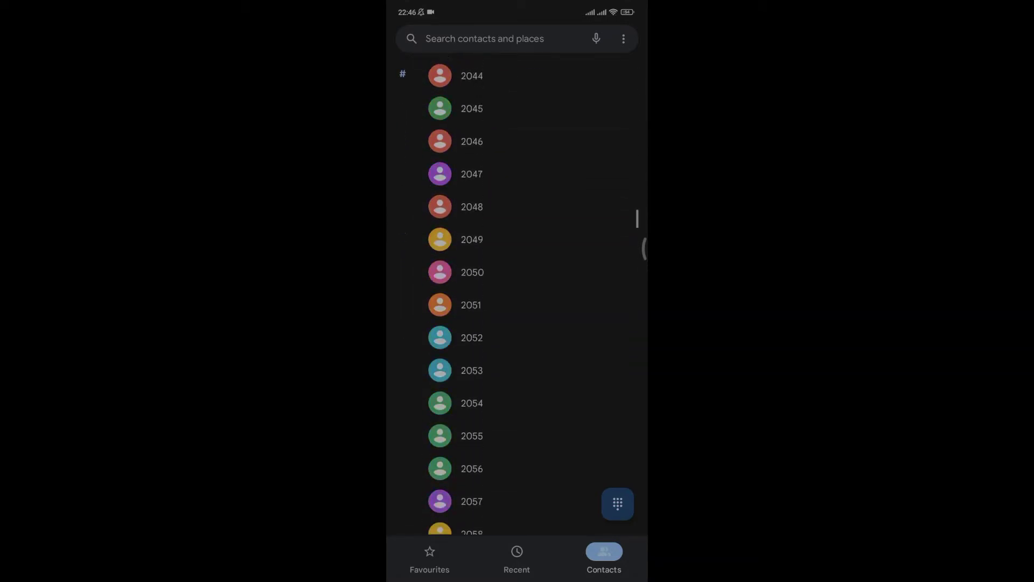
mouse_move(484, 323)
mouse_down()
mouse_move(485, 135)
mouse_move(485, 324)
mouse_up()
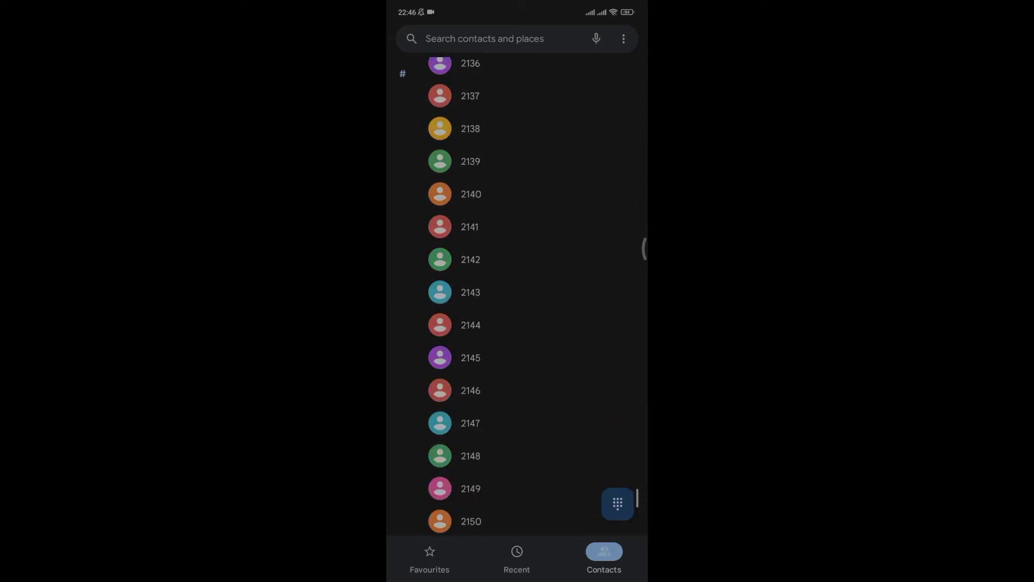
drag(485, 134, 484, 323)
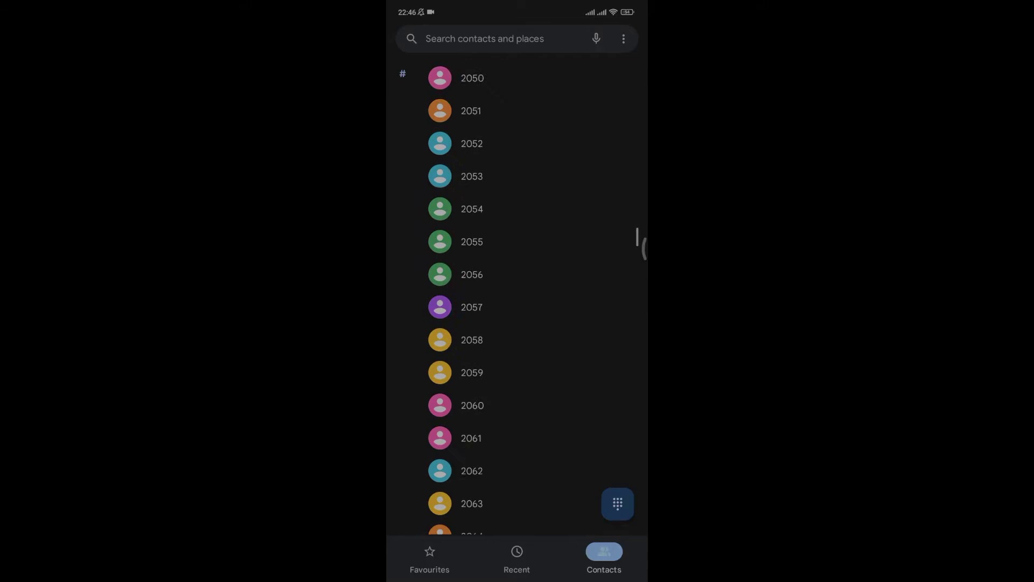
scroll(517, 296, up, 4)
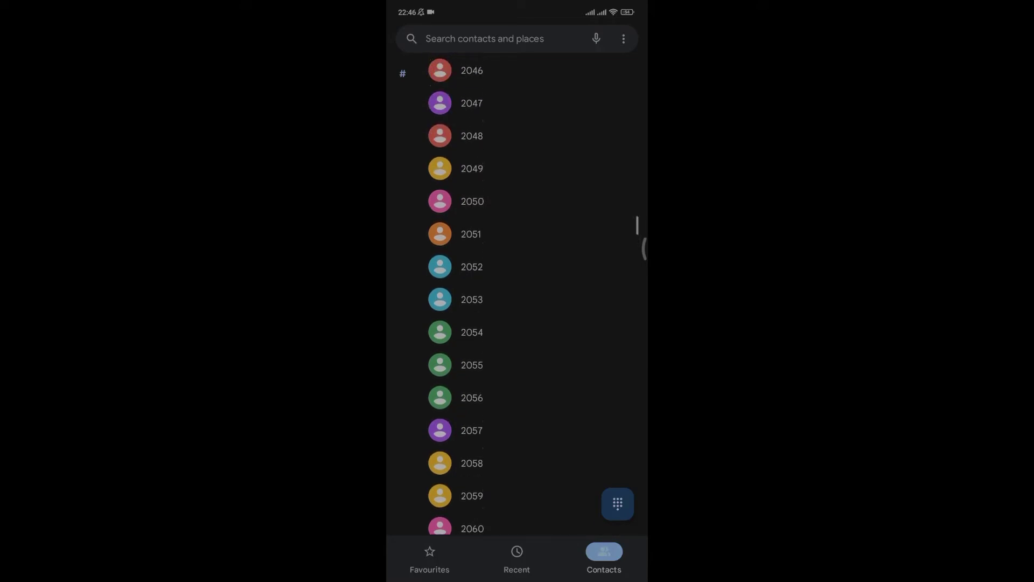